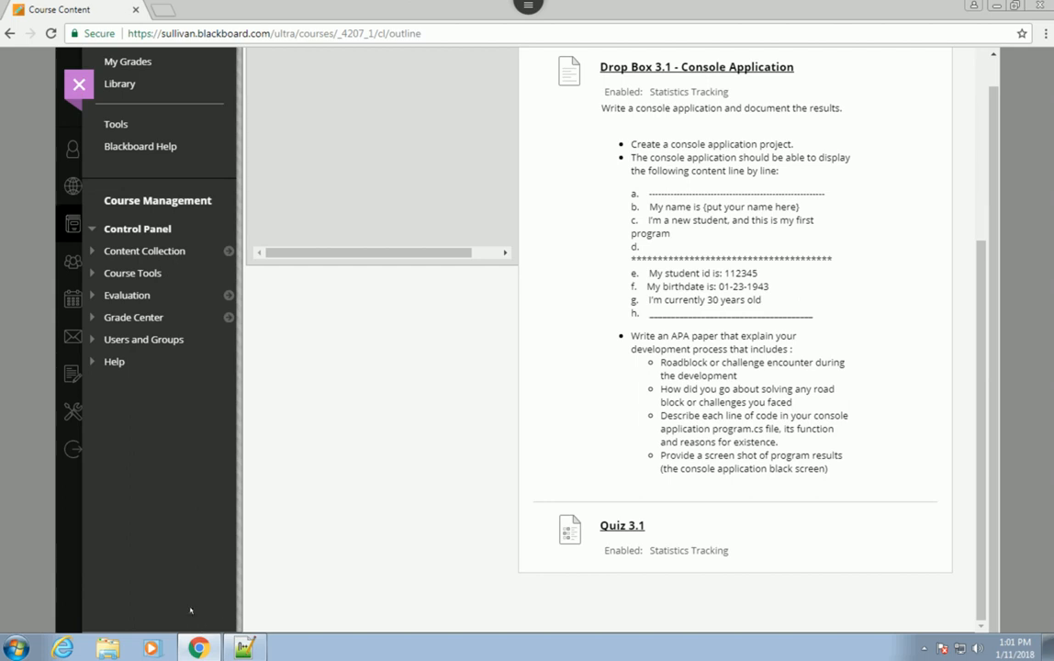
- Launch Visual Studio 2015 from the Windows Start menu
click(15, 648)
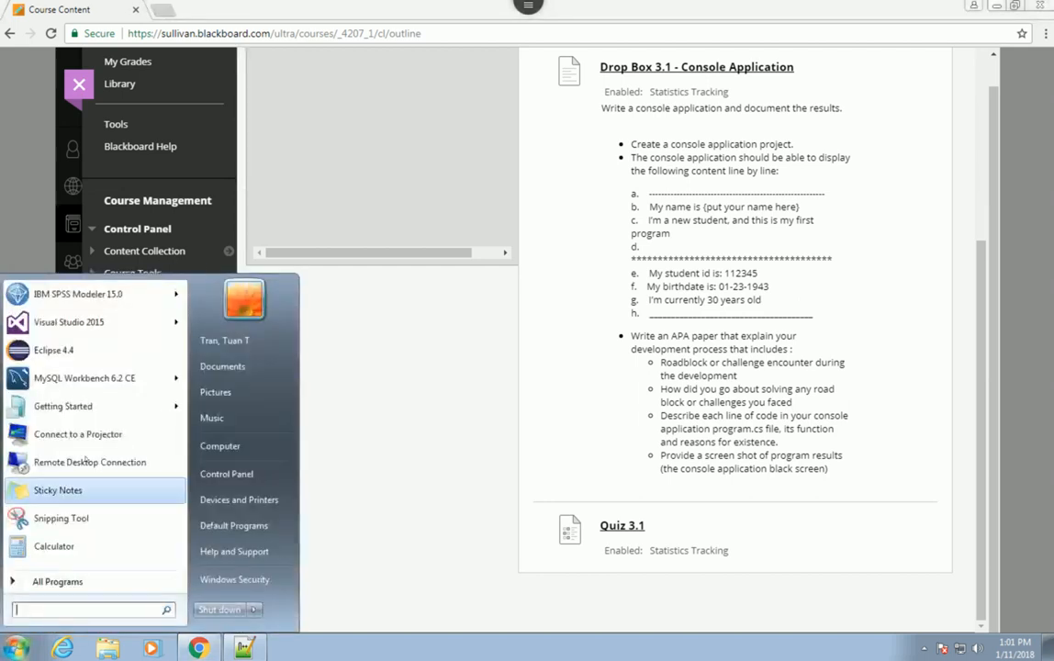
click(69, 322)
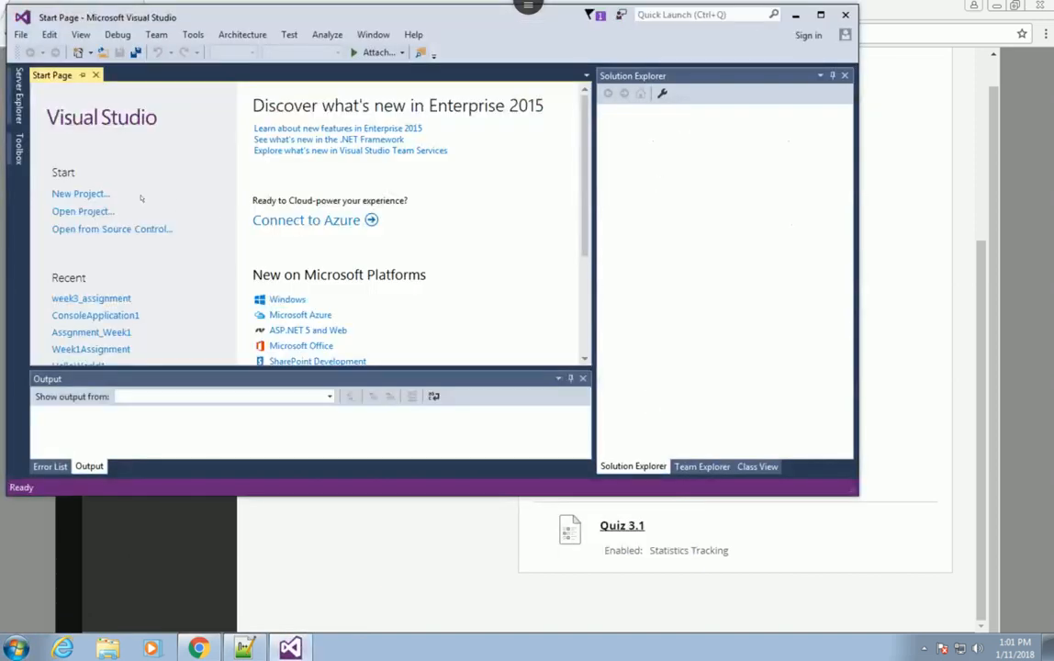
- Create a Visual C# Console Application project named week3_assignment
click(81, 194)
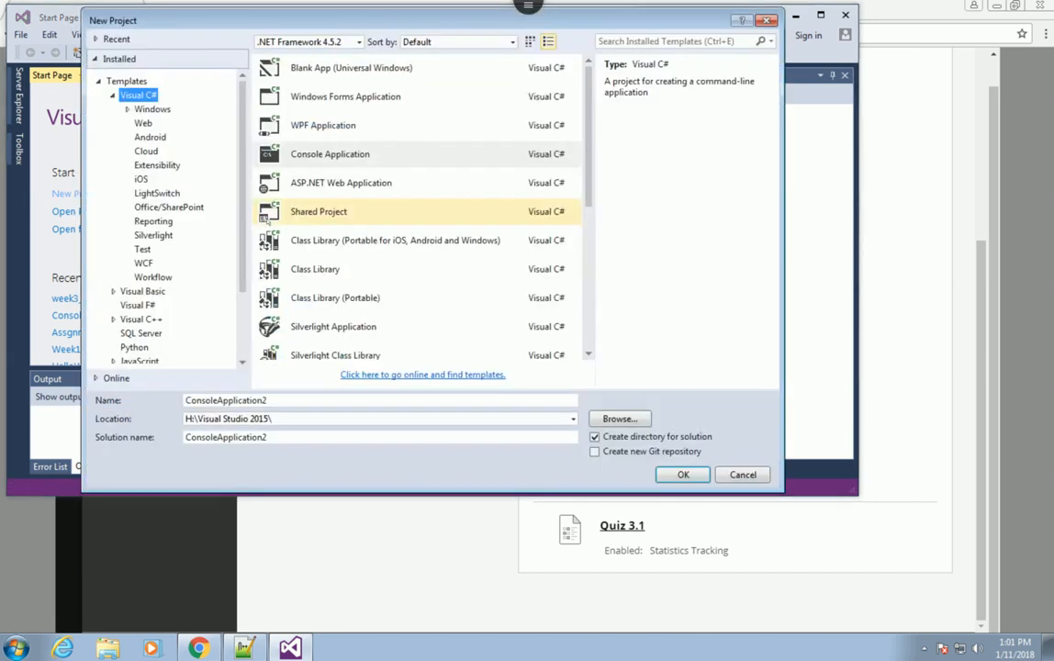
click(329, 156)
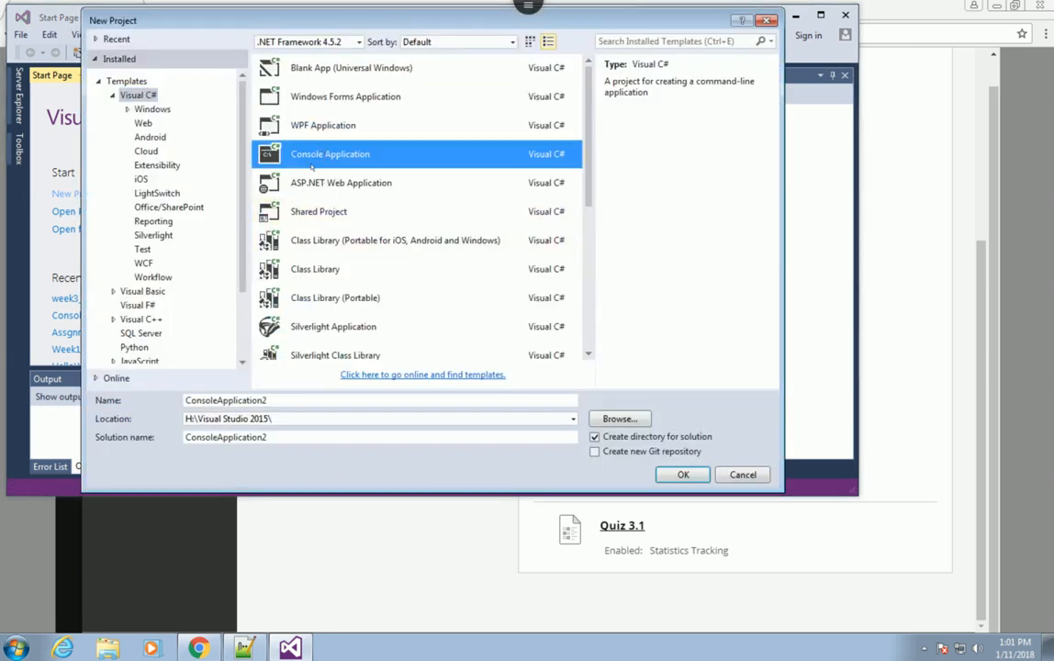
click(280, 401)
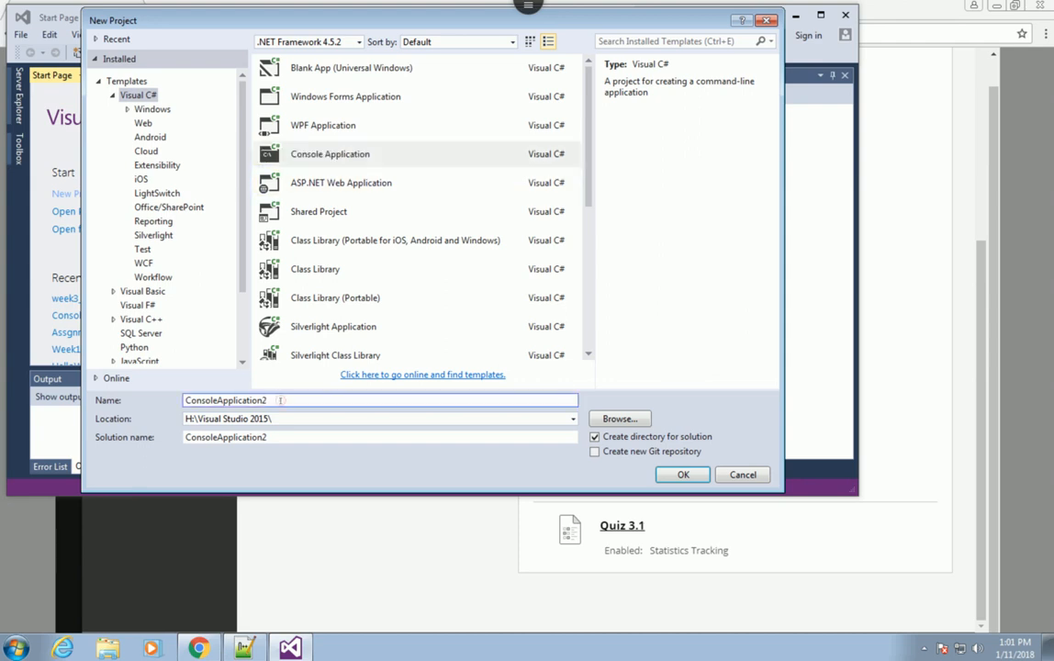
drag(280, 400, 177, 404)
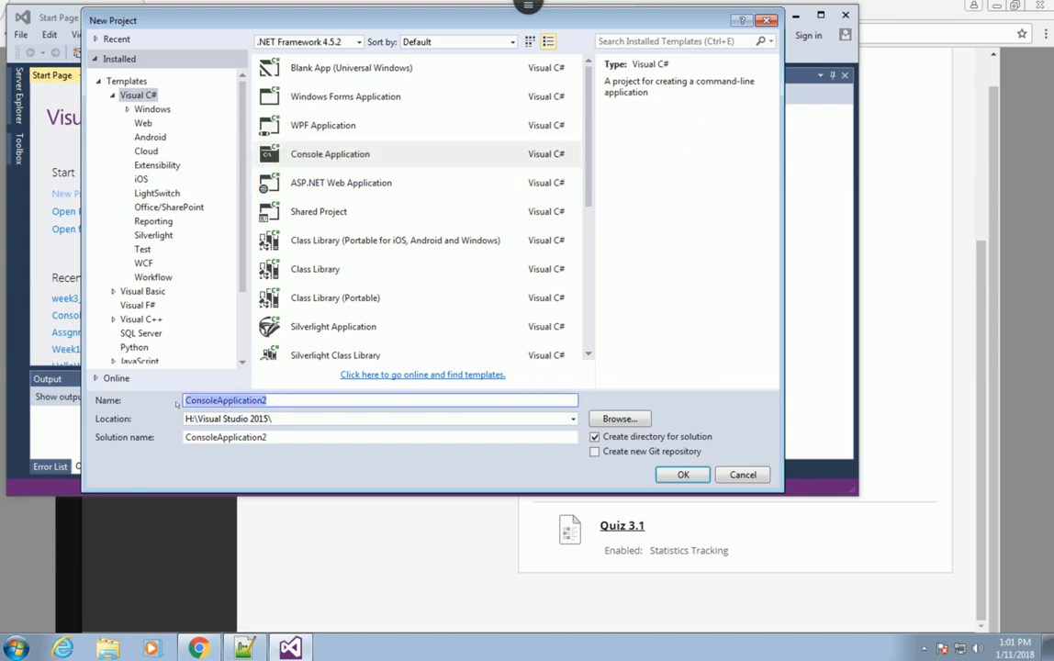
text(week)
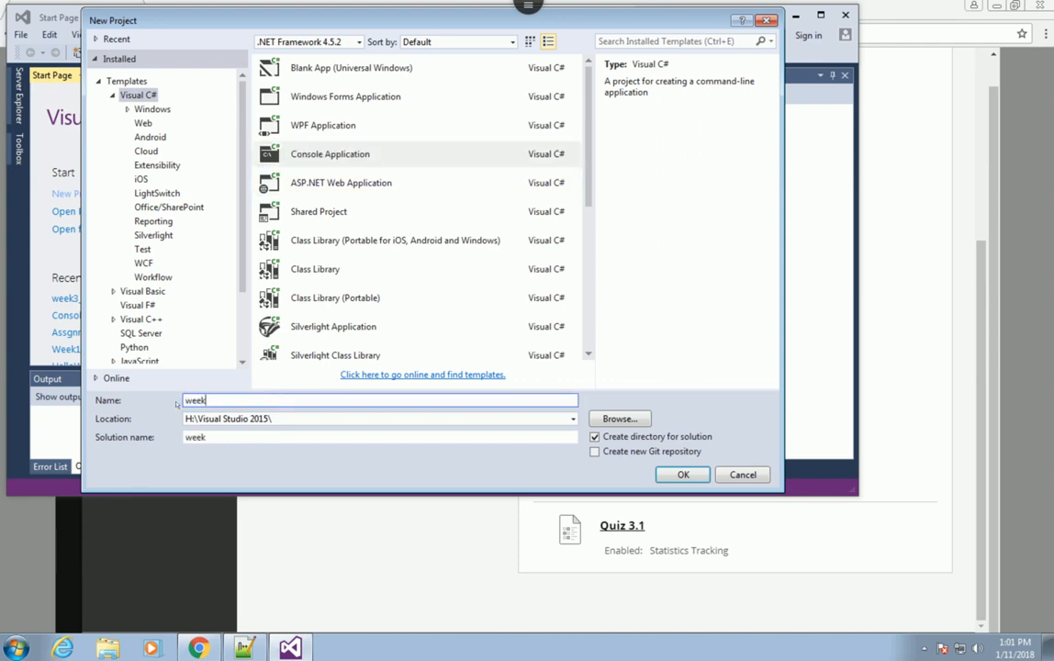
text(3_assignme)
text(nt)
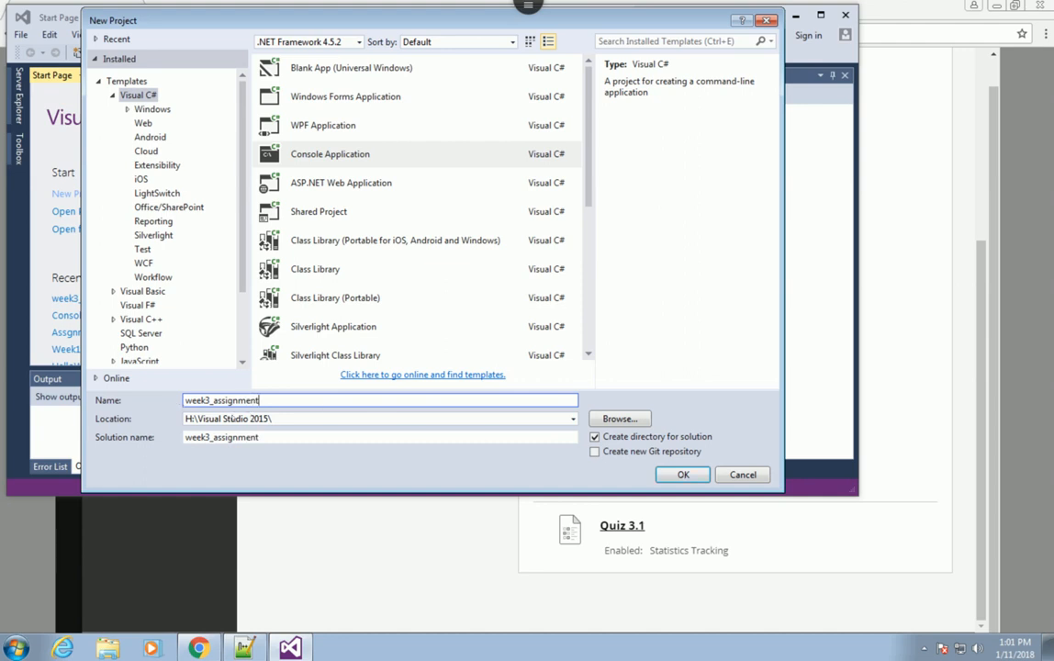
click(196, 418)
click(683, 474)
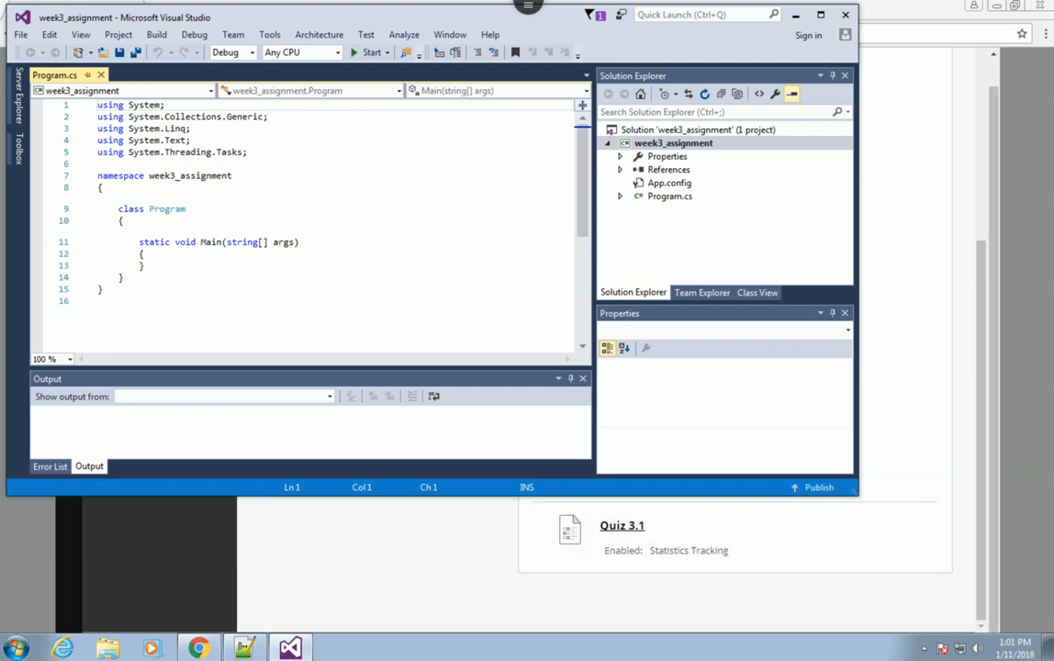
- Enlarge the Visual Studio window, focus the empty Main method, then bring up the assignment notes
drag(858, 494, 953, 601)
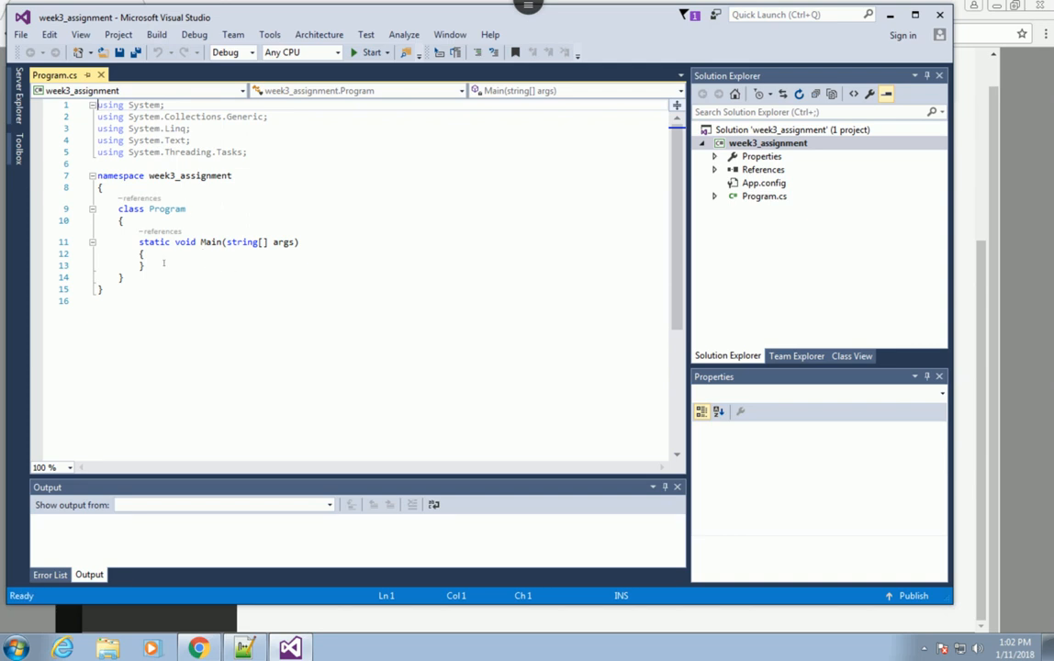
drag(138, 241, 147, 266)
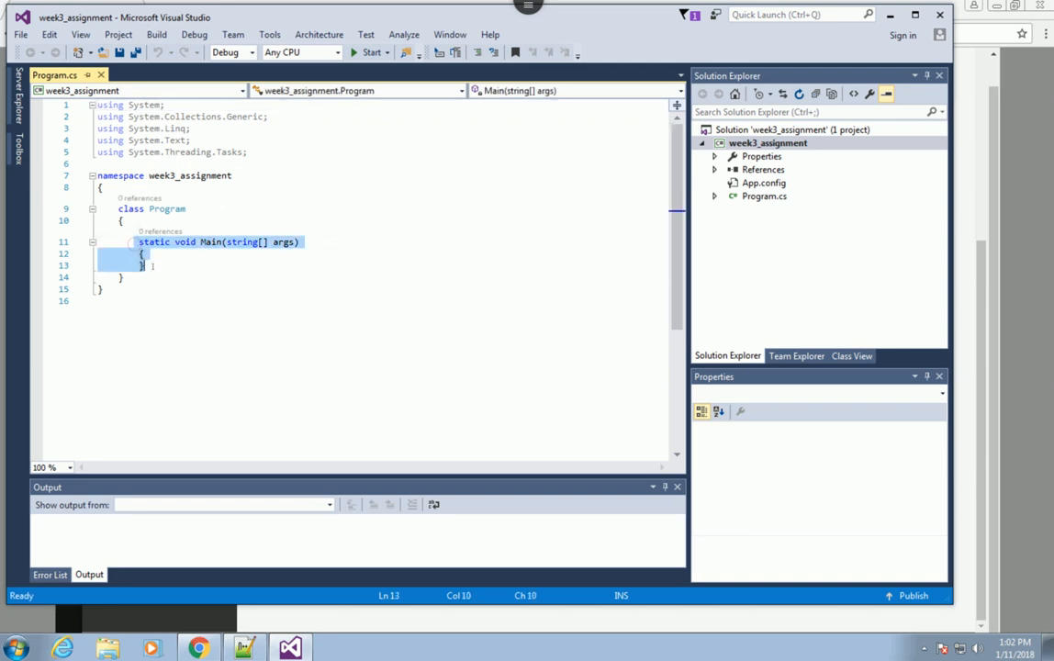
click(144, 254)
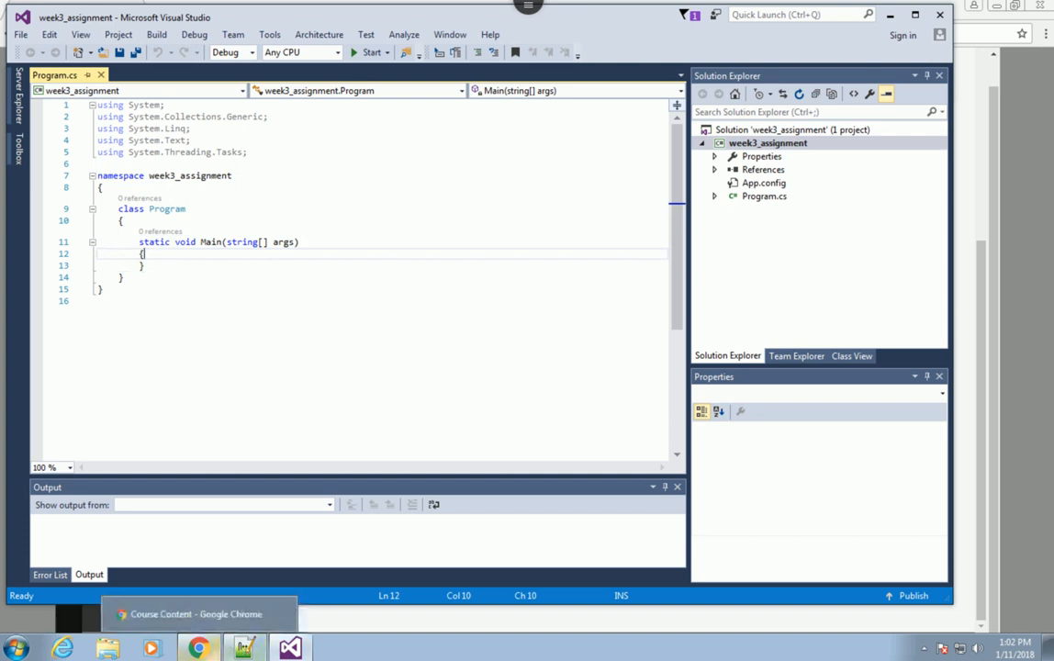
click(245, 648)
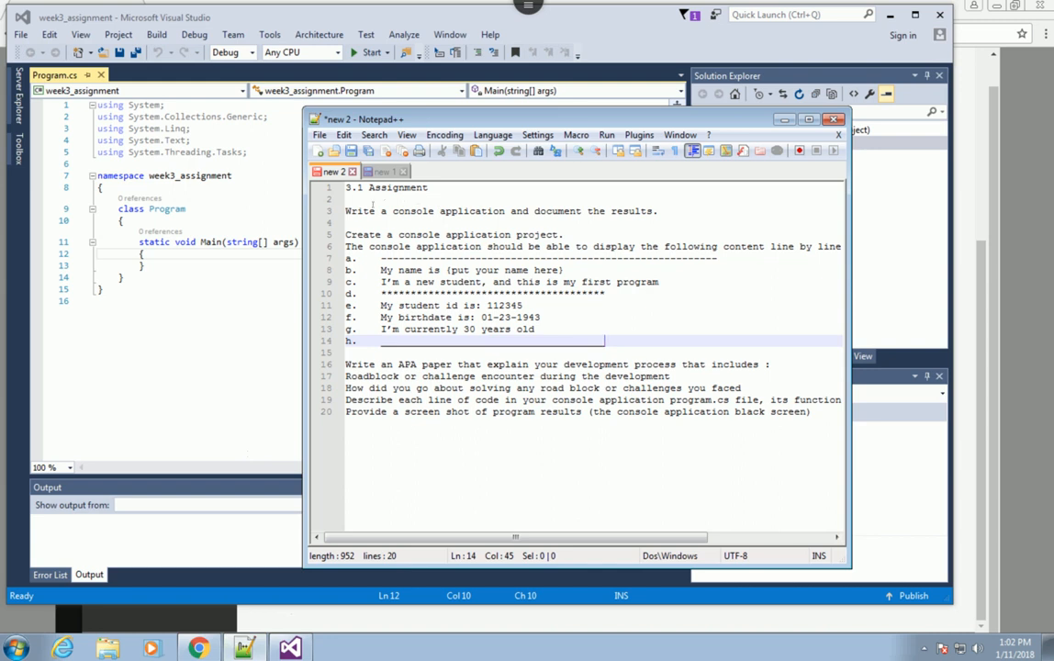
- Review the assignment notes listing the required console output lines a. through h
drag(345, 211, 653, 210)
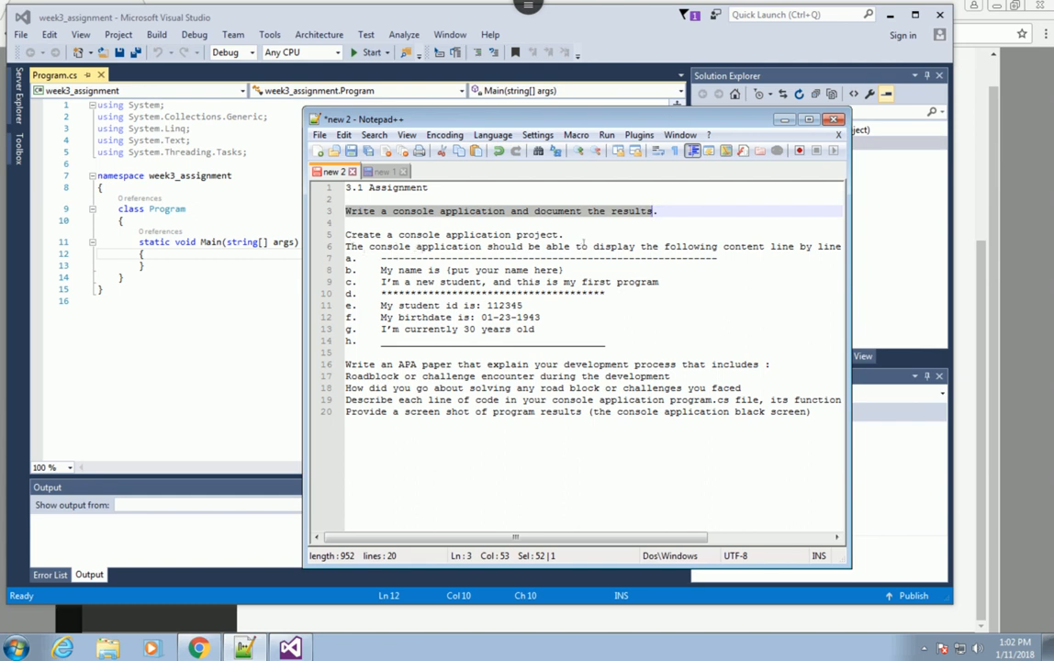
drag(592, 247, 715, 349)
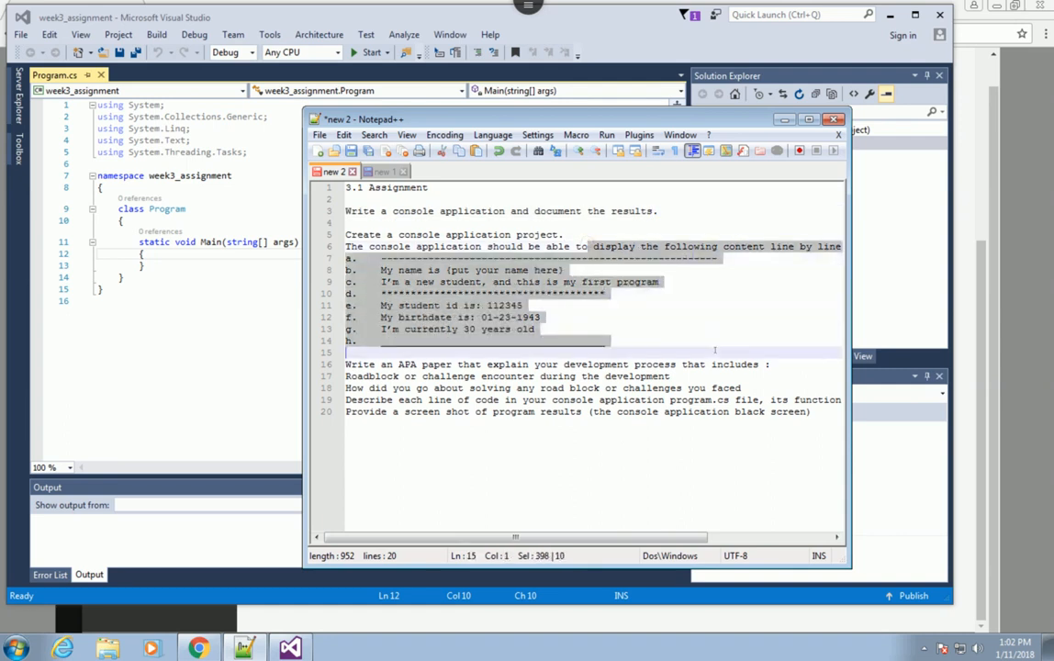
click(647, 339)
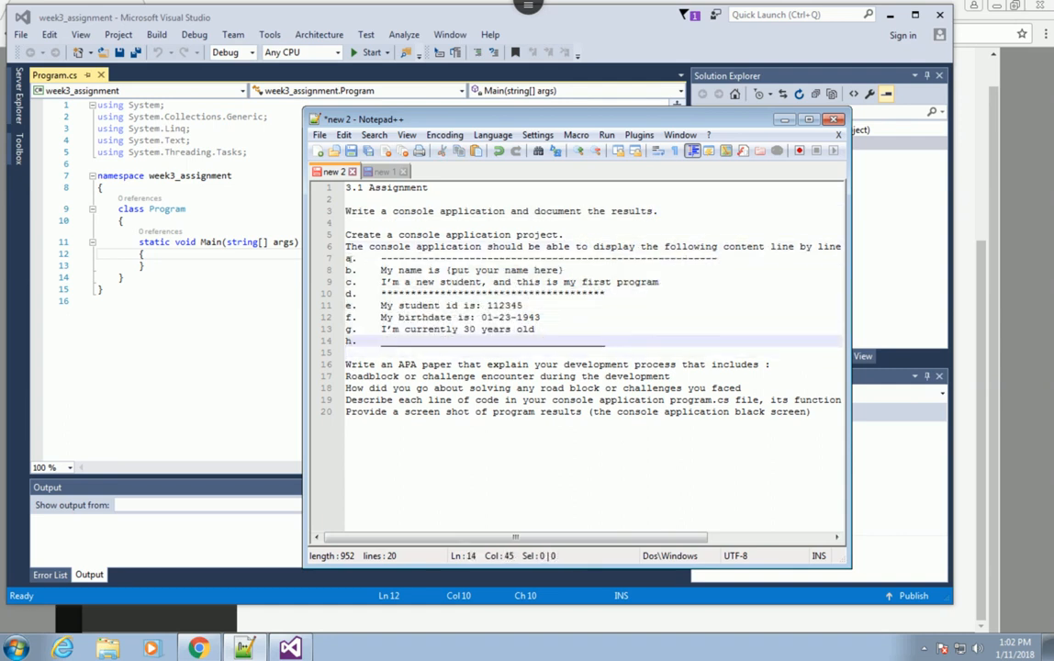
drag(346, 258, 733, 260)
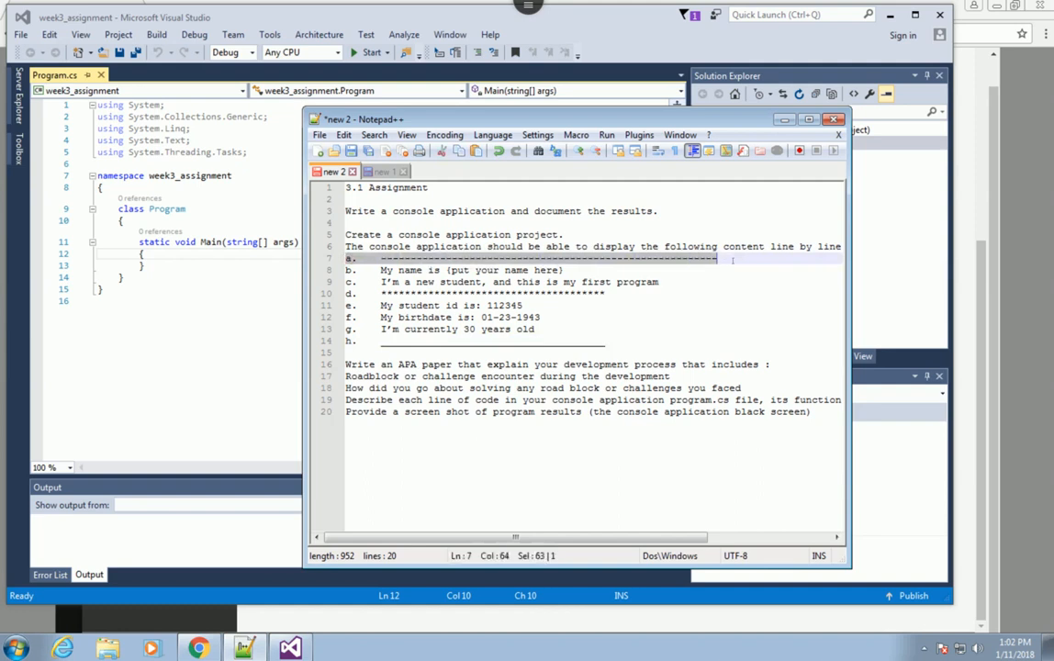
drag(380, 270, 566, 270)
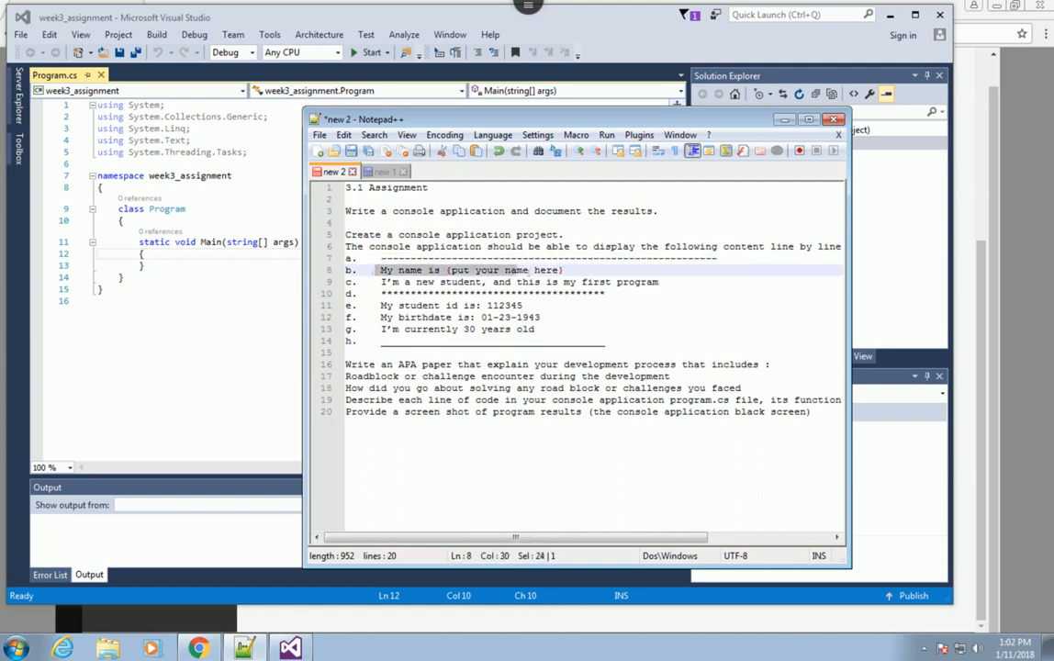
click(510, 342)
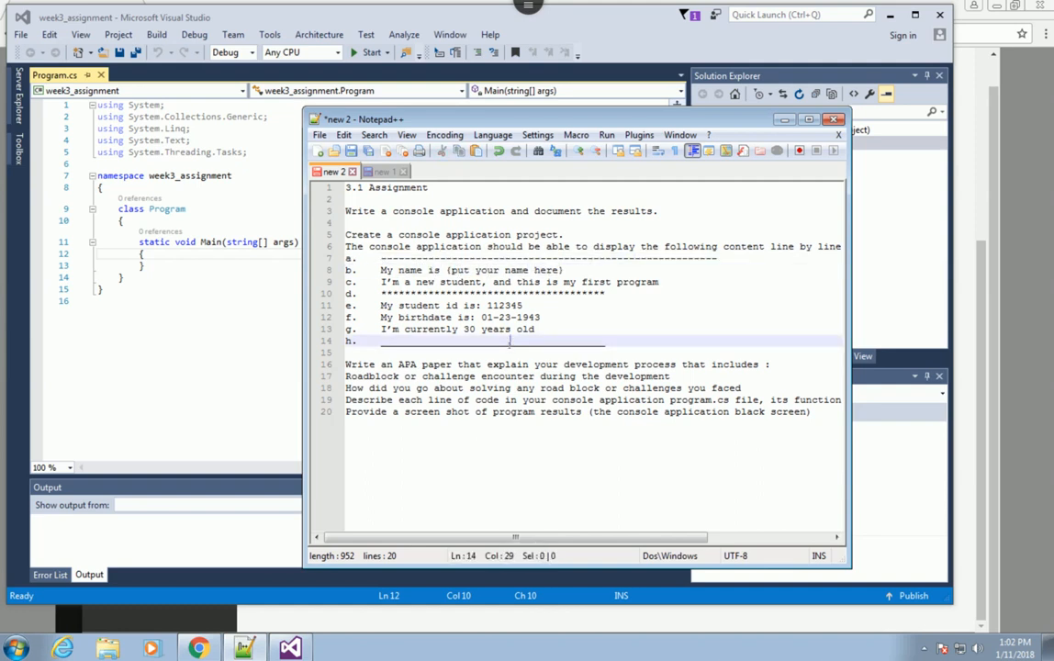
- Copy the dashed separator of line a. from the assignment notes
drag(380, 258, 719, 259)
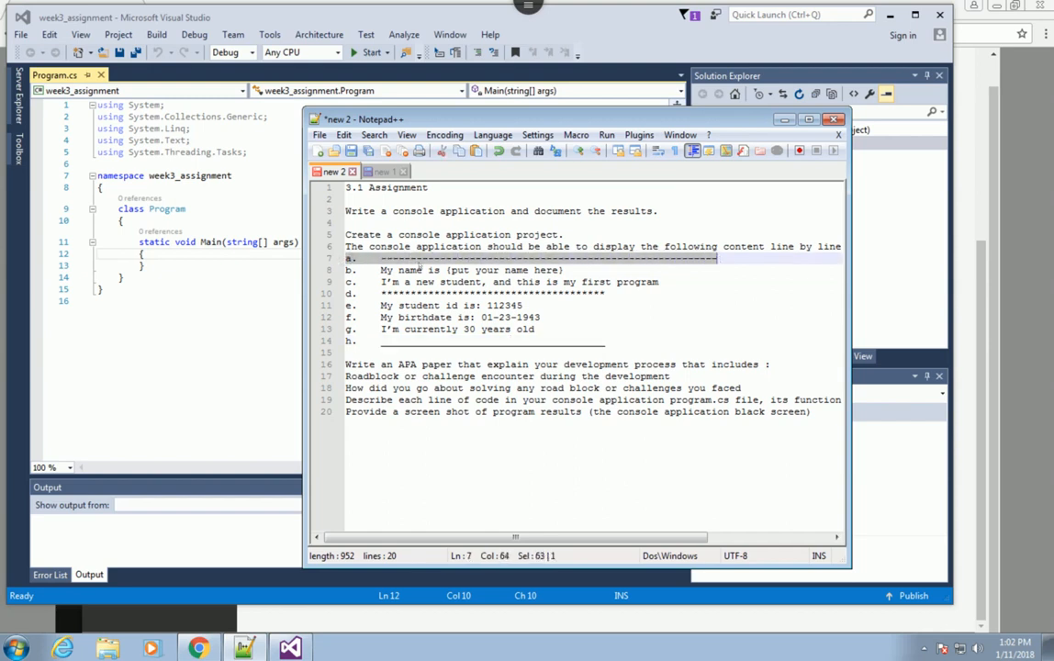
right_click(385, 262)
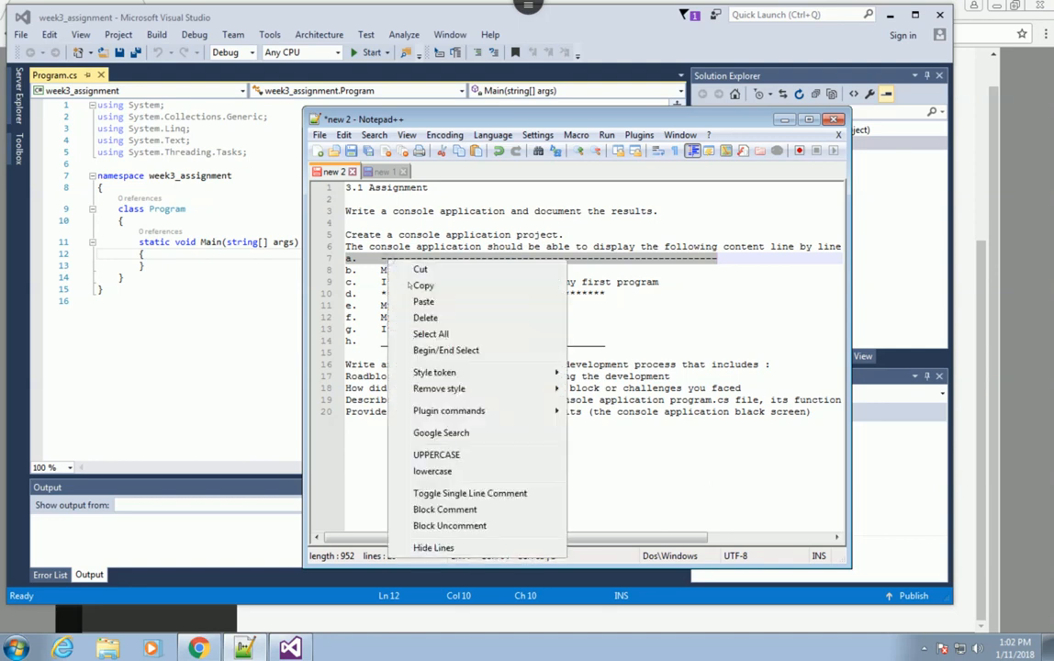
click(419, 281)
- Add Console.WriteLine with the line a. dashes and Console.Read() in Main, then save Program.cs
click(183, 255)
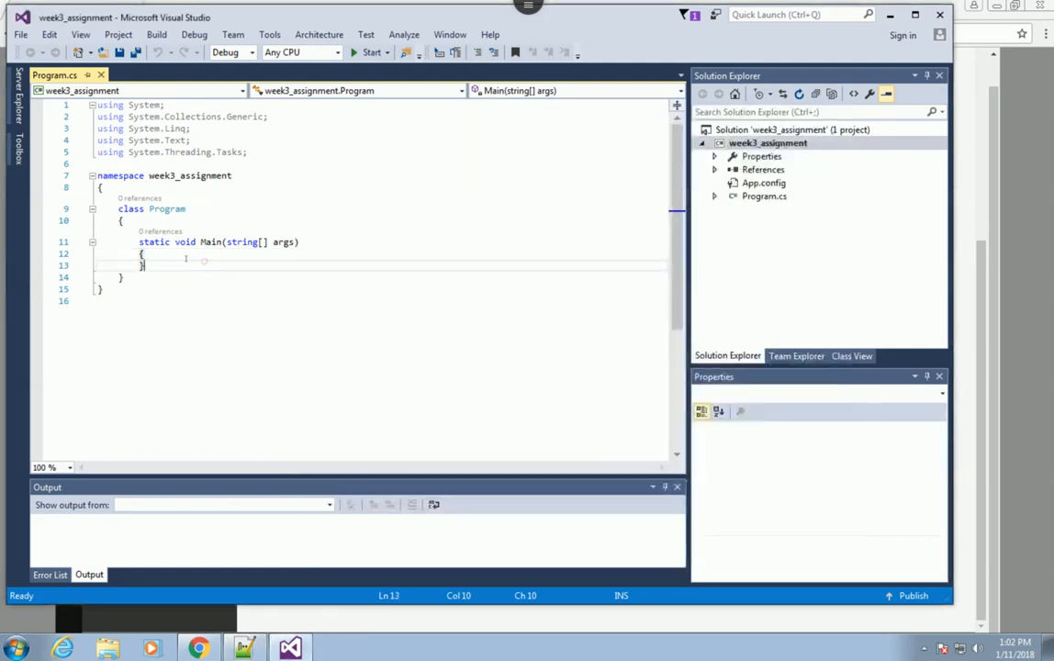
key(Return)
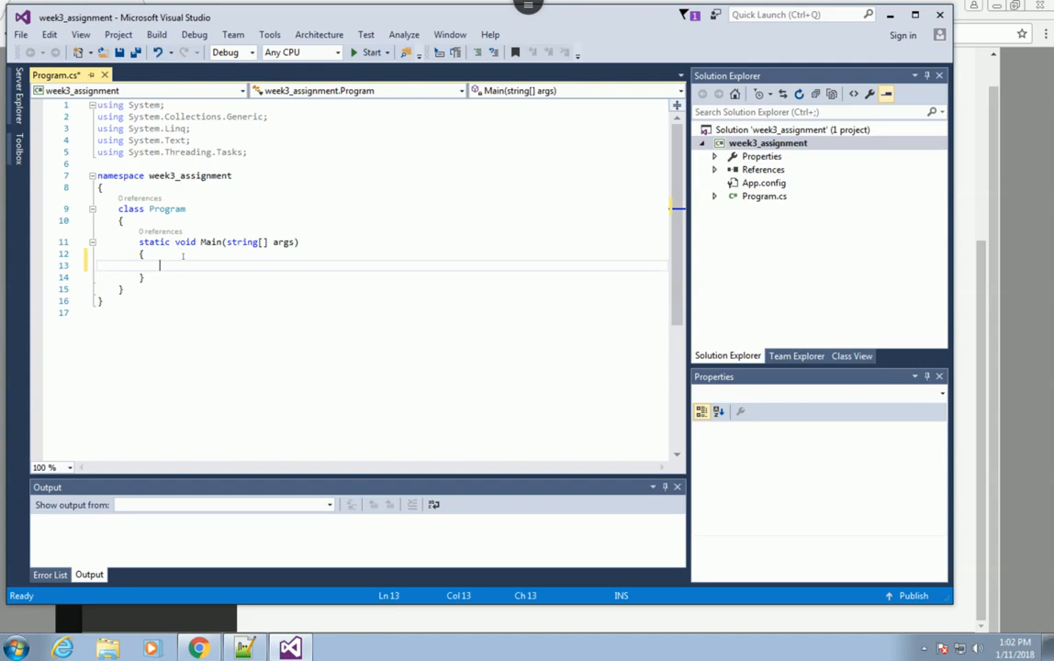
text(Console.)
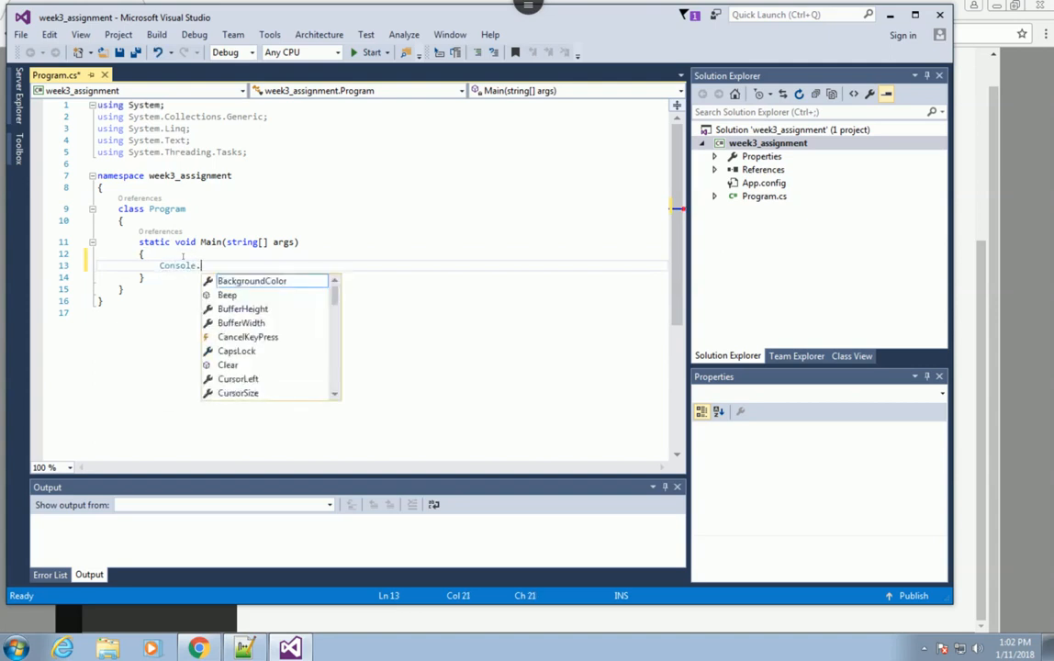
text(Write)
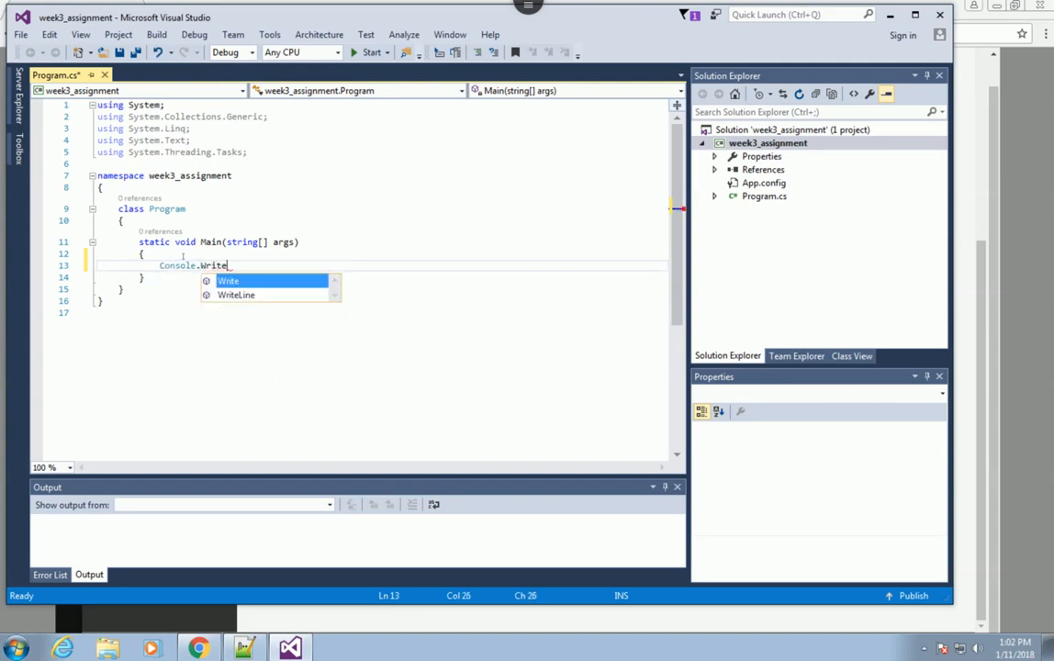
key(Down)
key(Tab)
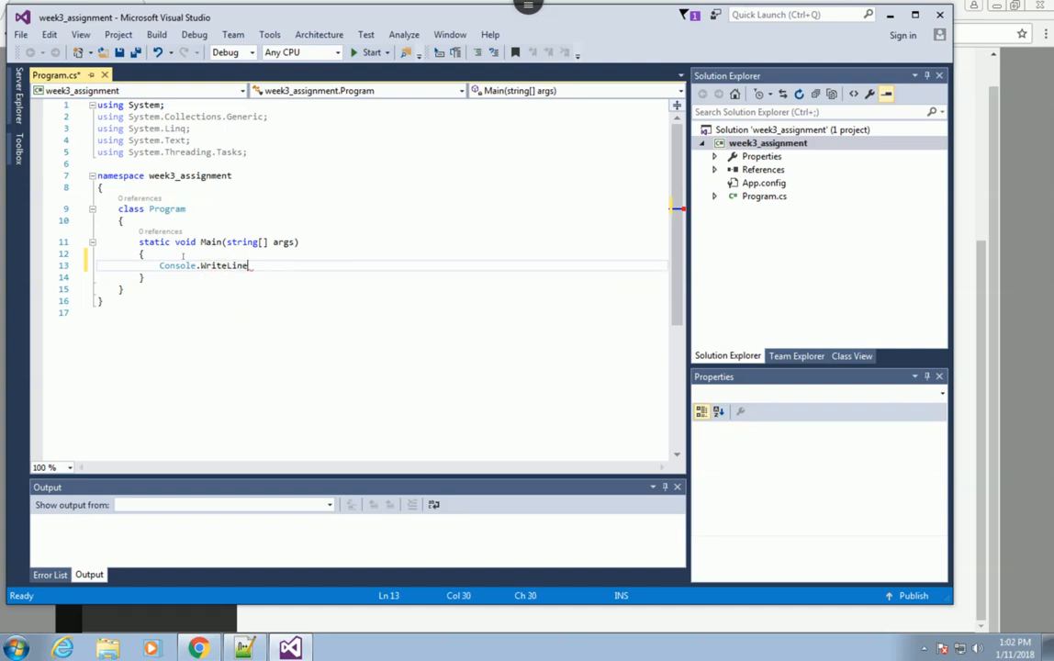
text((")
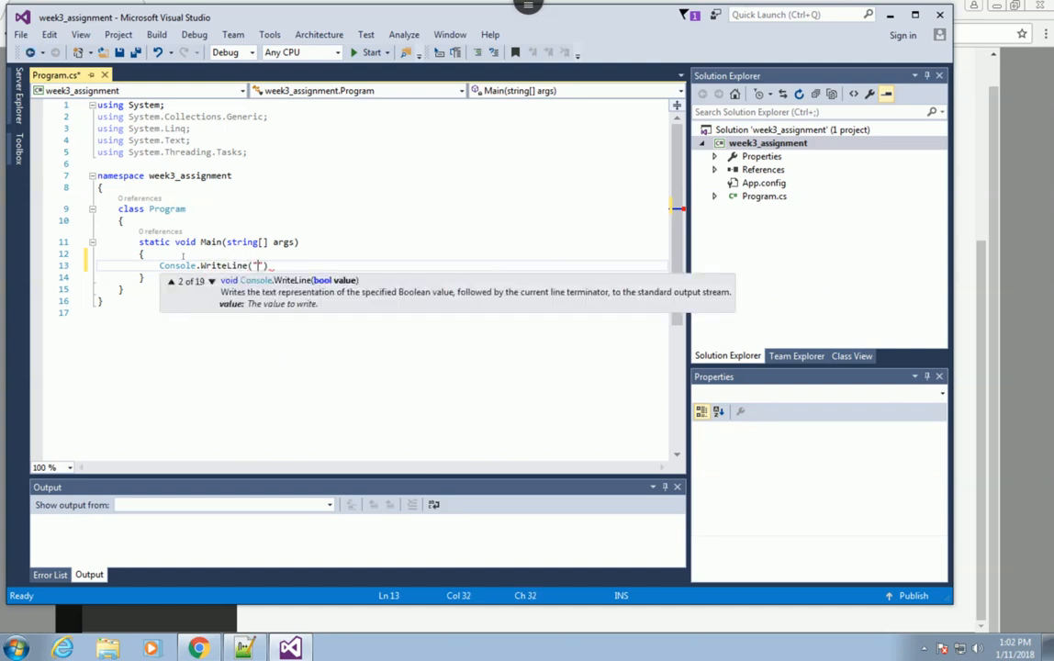
key(ctrl+v)
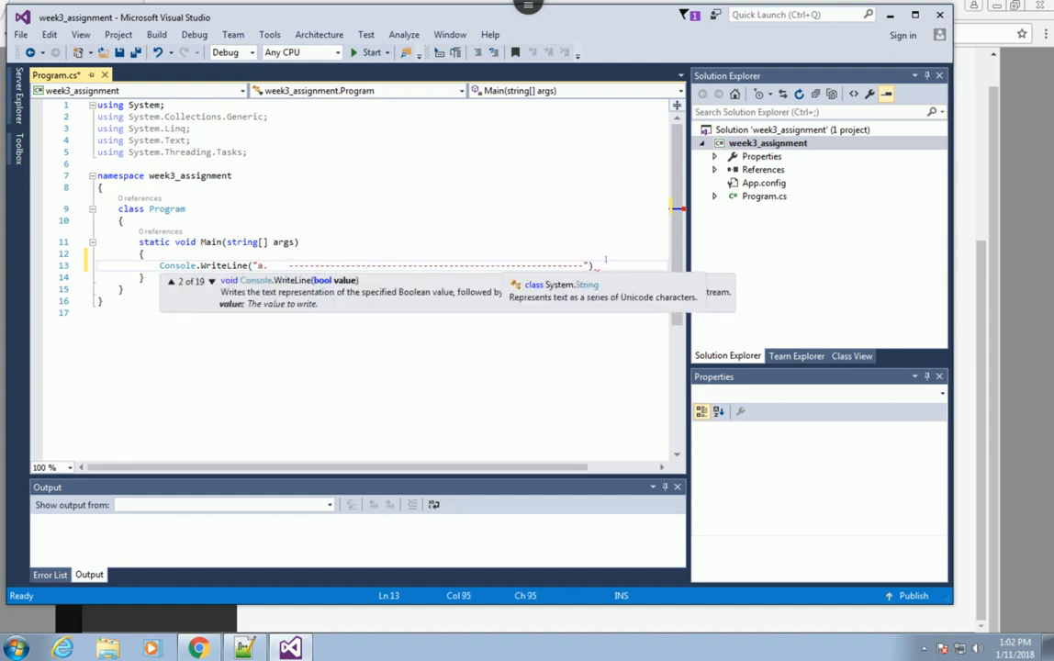
text(");)
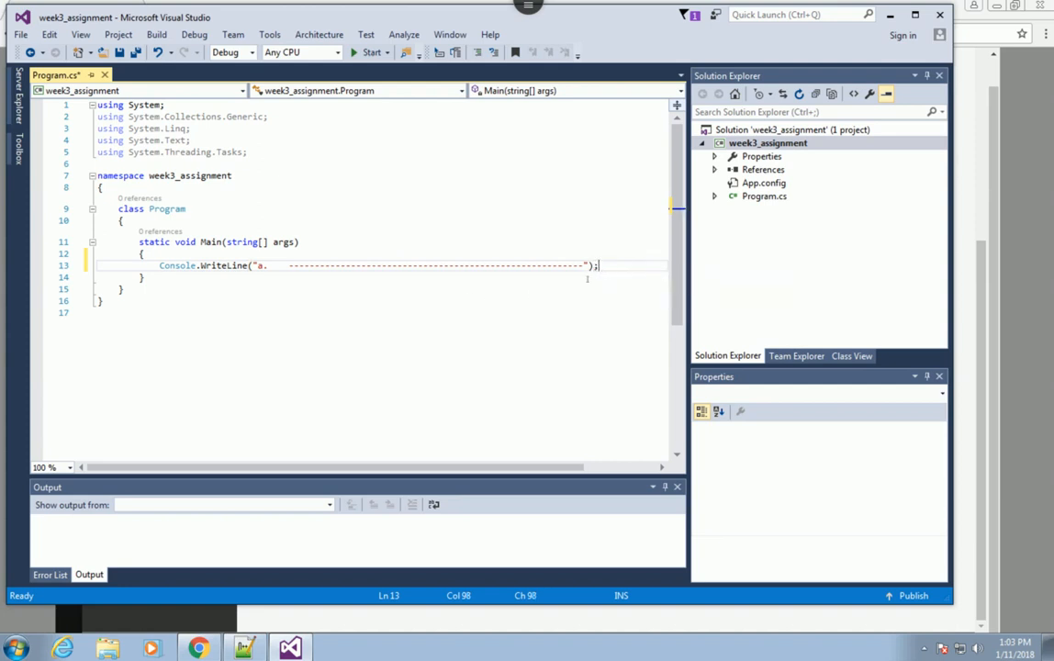
key(Return)
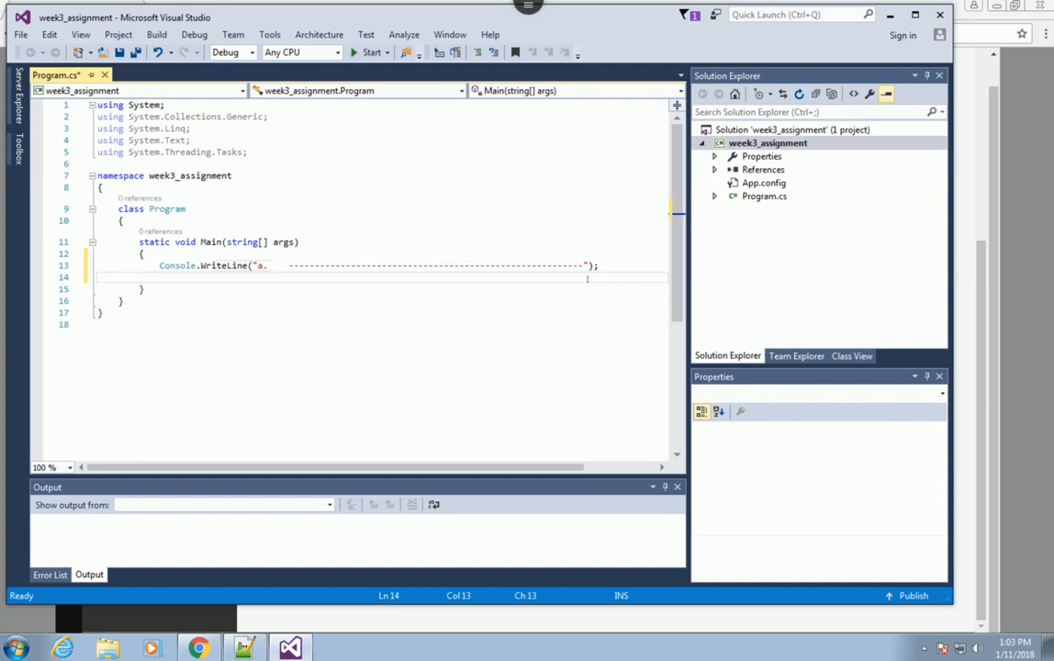
text(Console)
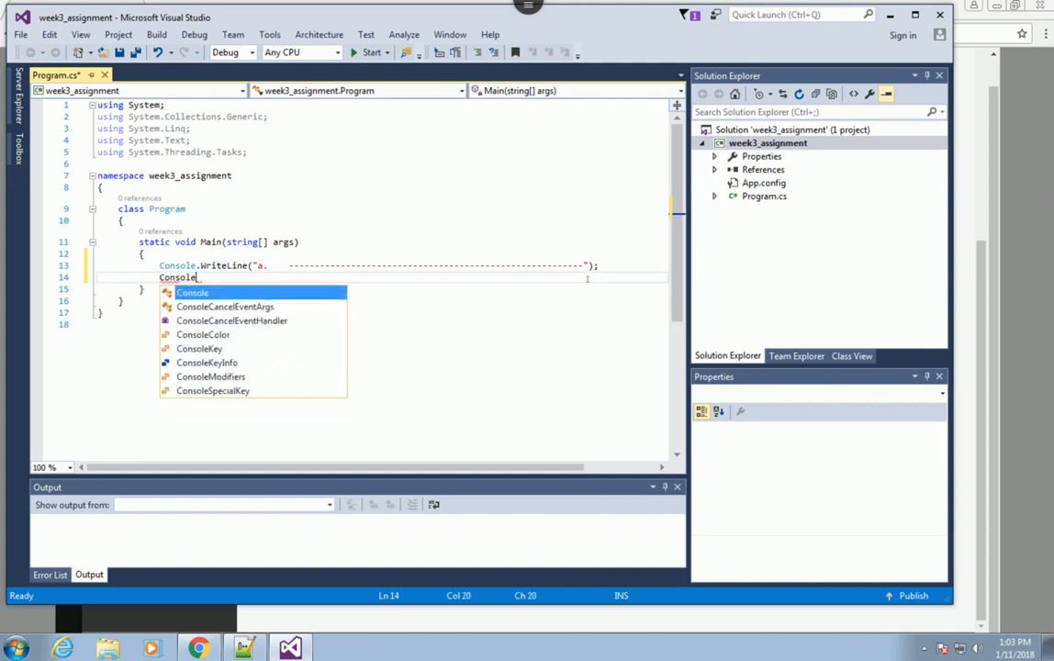
text(.Read)
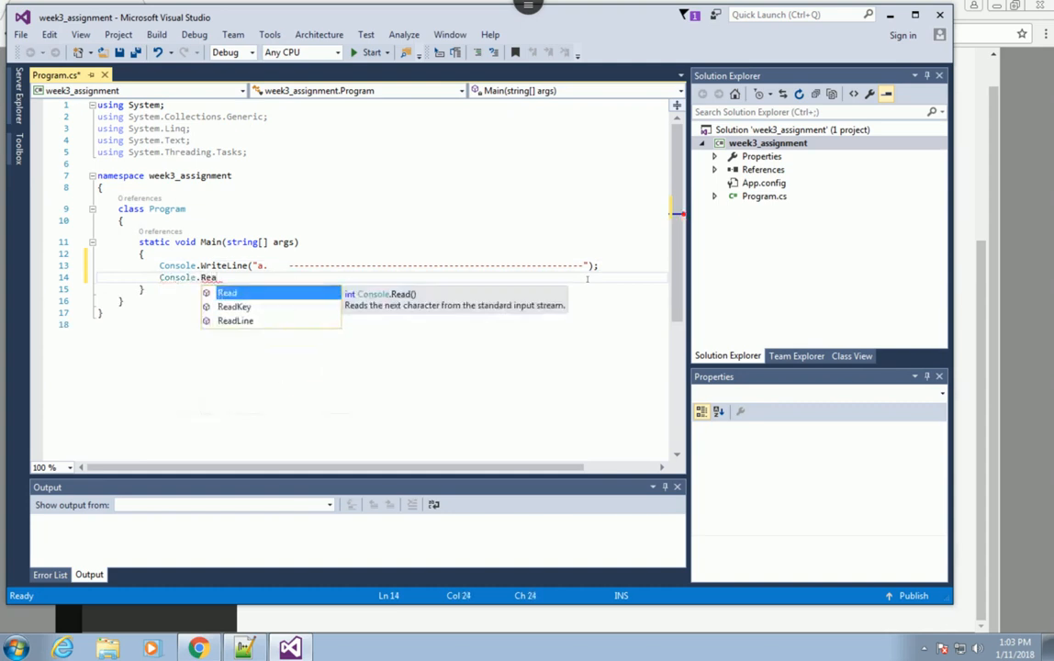
text(();)
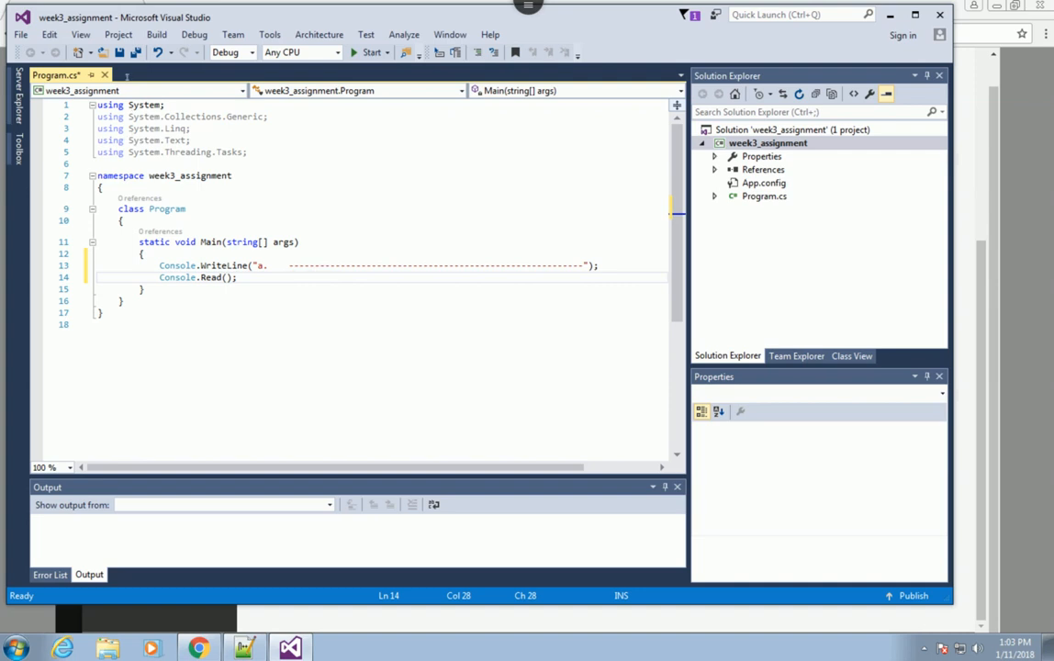
key(ctrl+s)
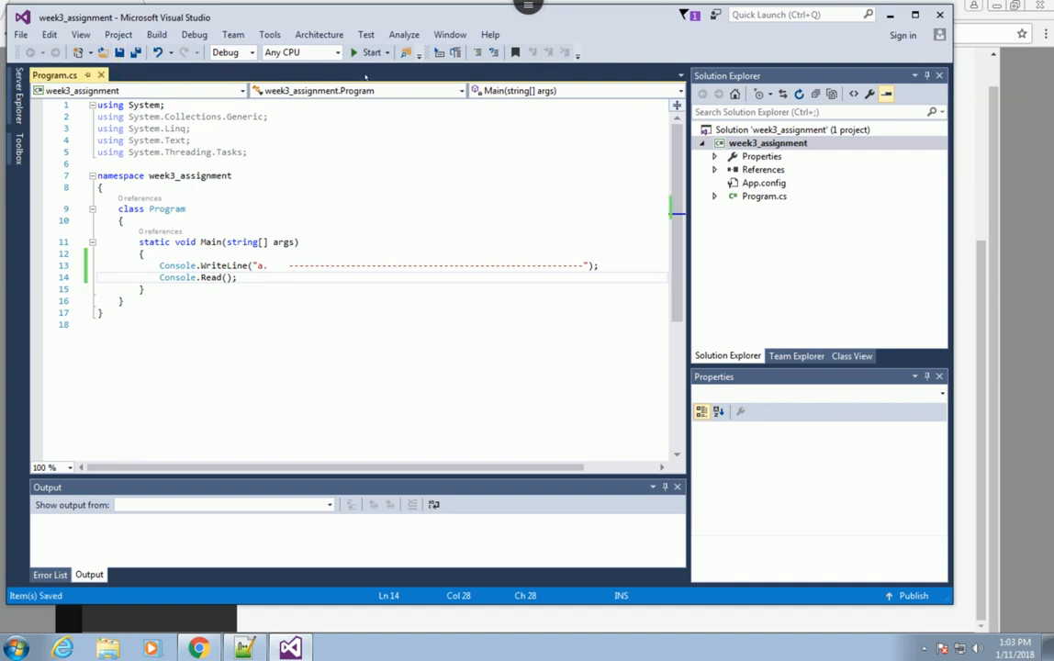
- Run the program, check line a.'s dashed rule in the console, and close it
click(367, 53)
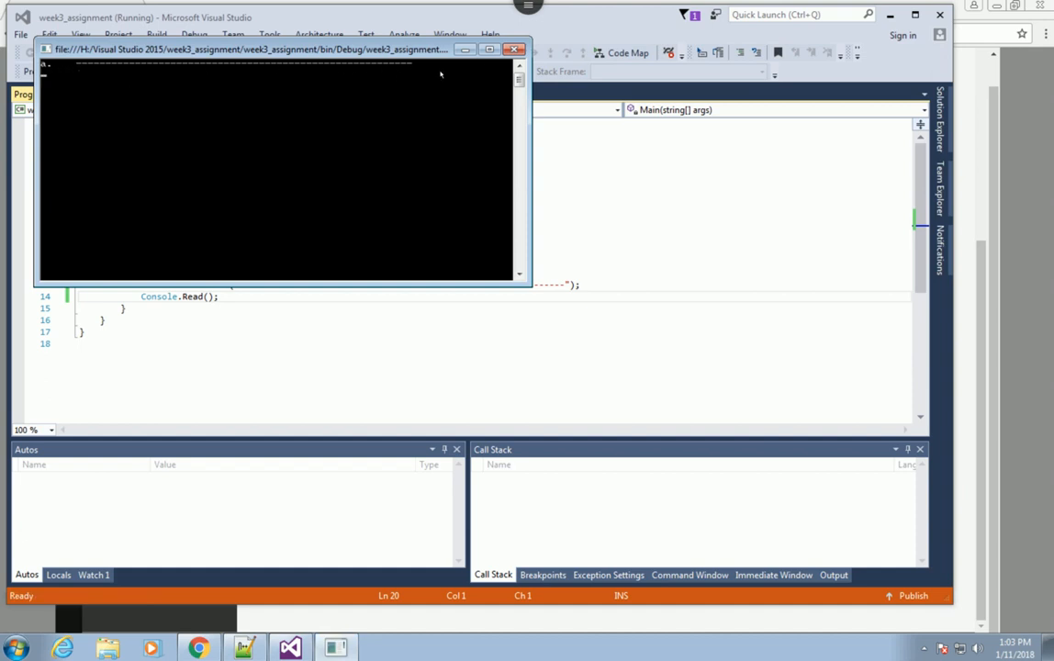
click(464, 49)
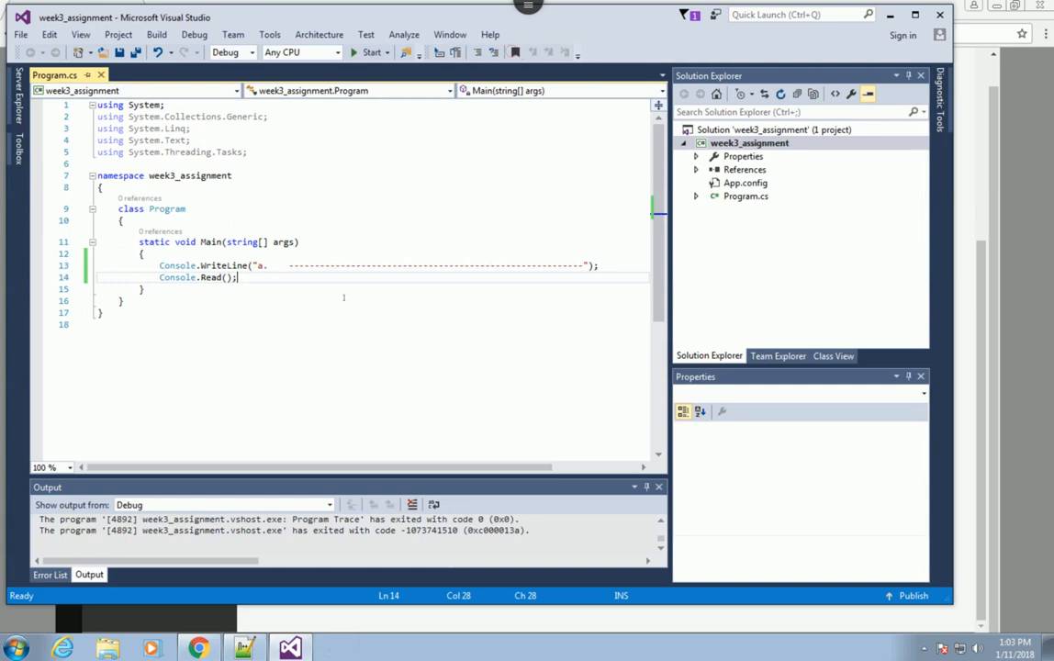
- Duplicate the line a. WriteLine statement onto a new line below it
click(603, 265)
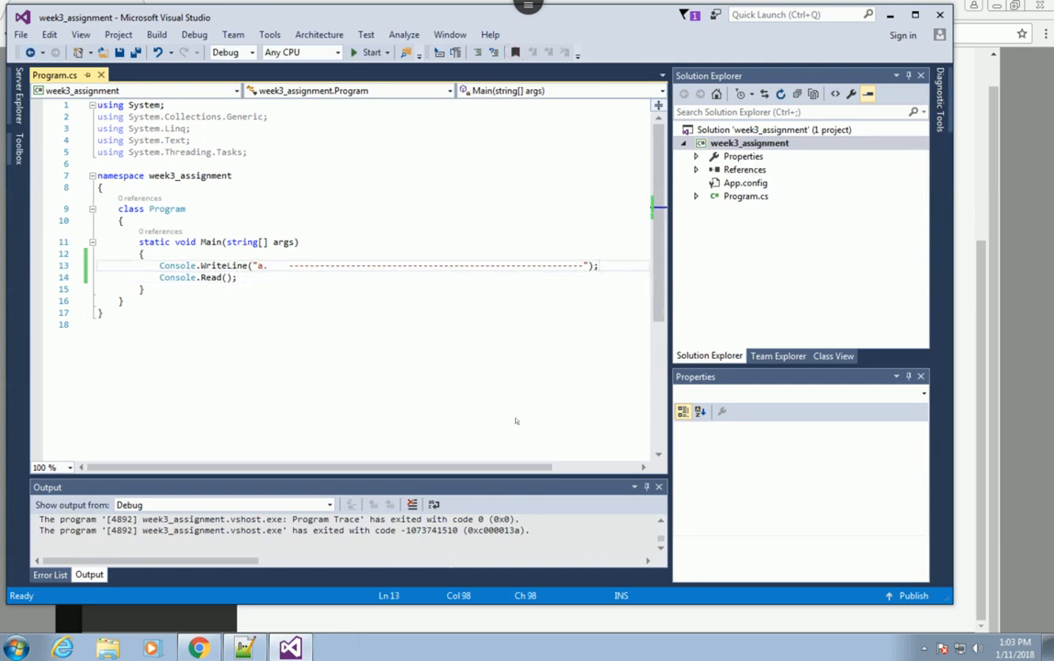
key(Return)
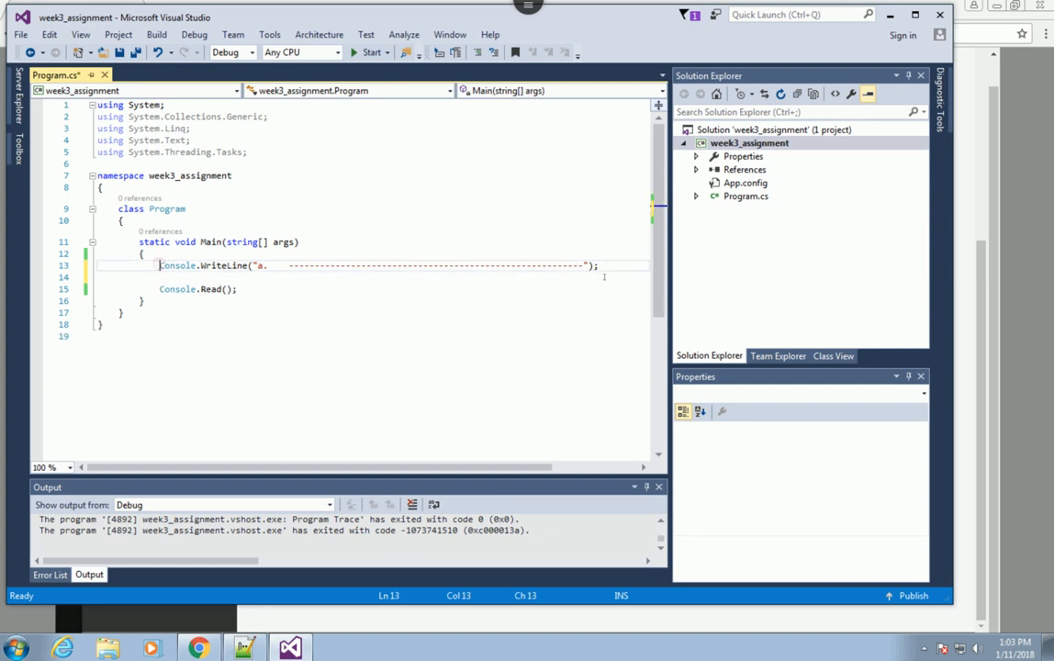
drag(159, 265, 598, 265)
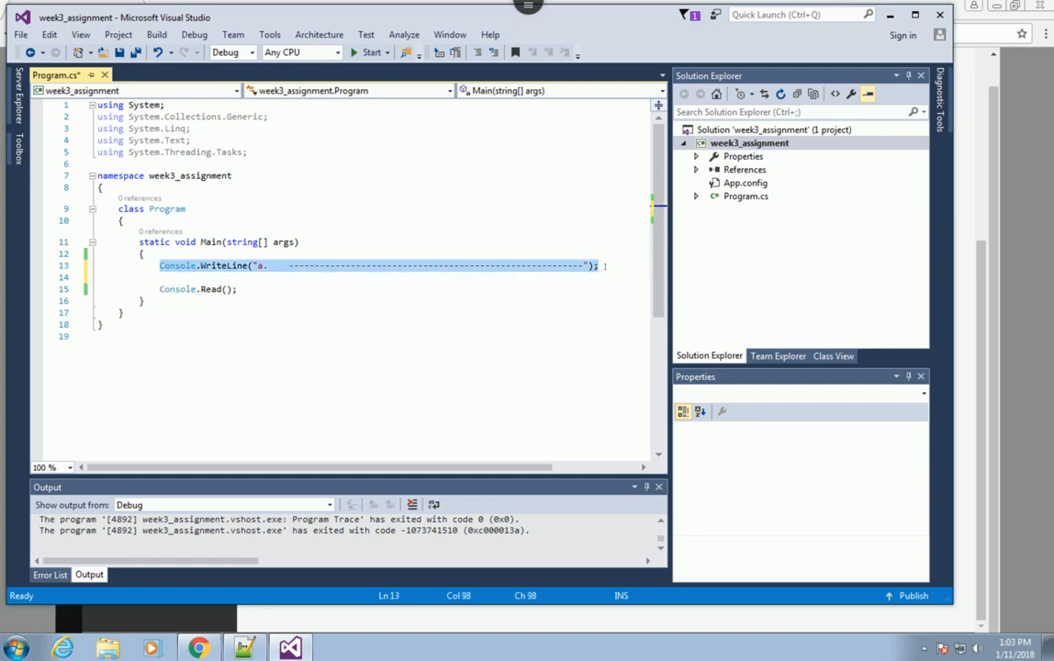
key(ctrl+c)
click(183, 278)
key(ctrl+v)
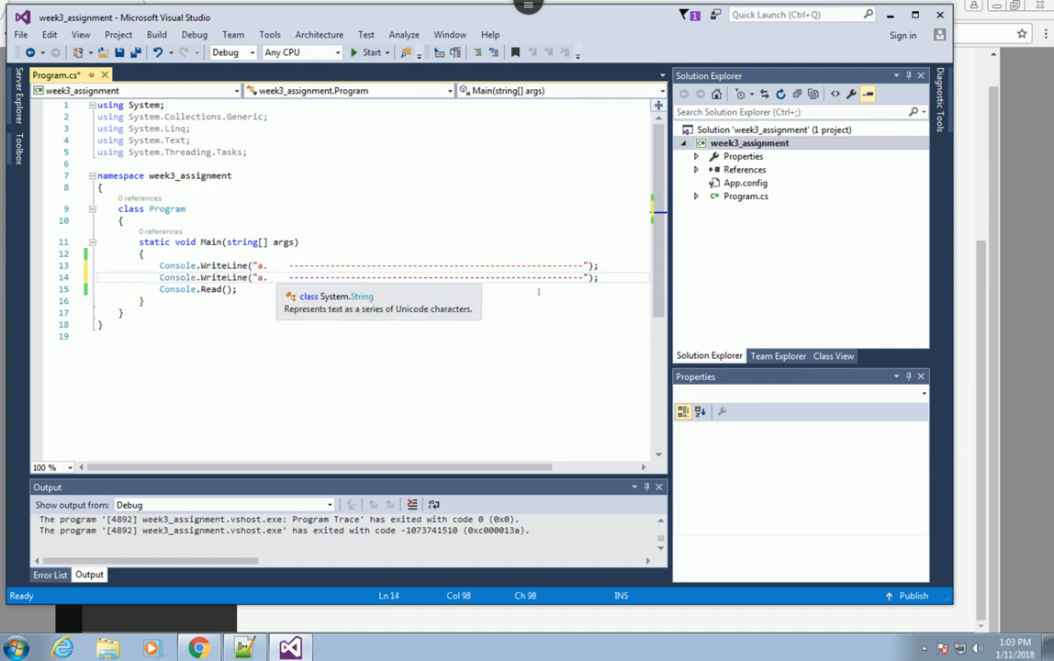
- Change the copy to print line b. 'My name is' with the student's name in place of the placeholder
key(alt+Tab)
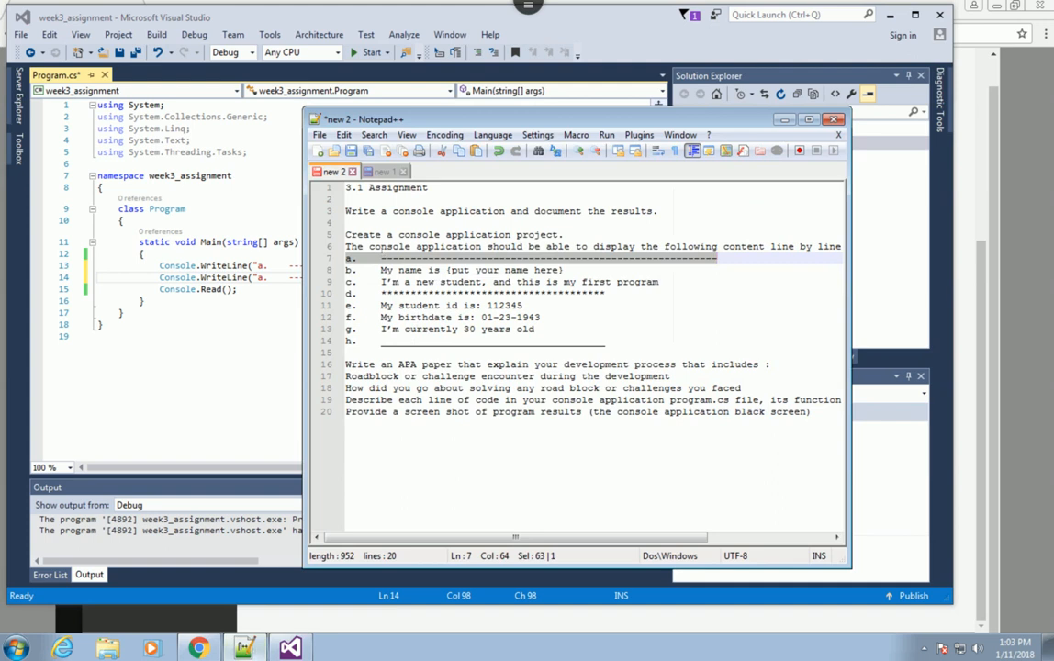
drag(345, 270, 563, 270)
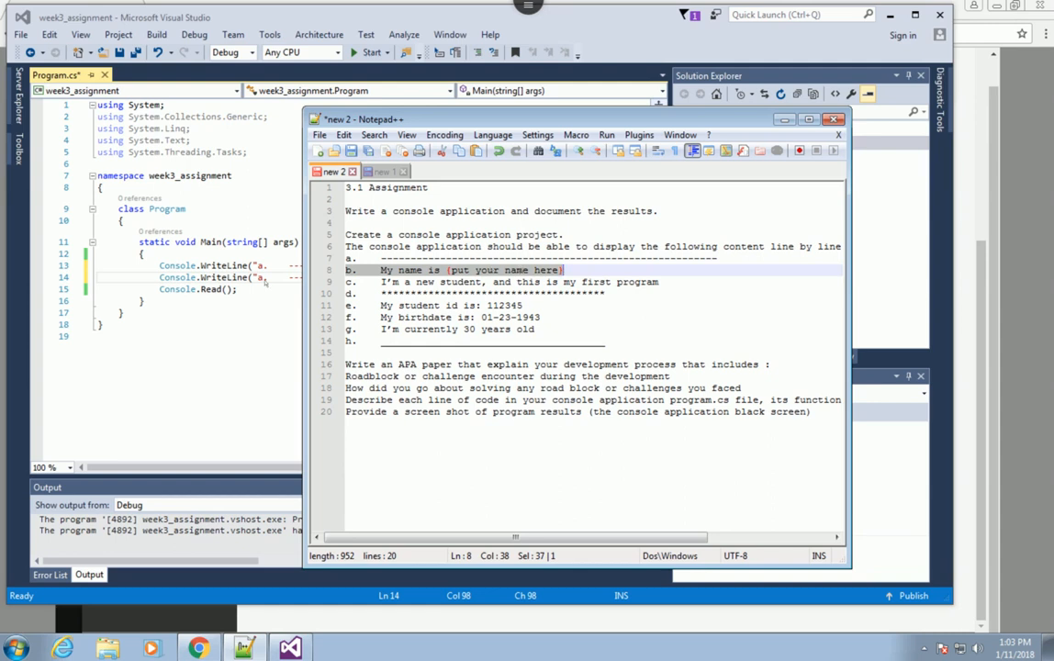
click(260, 277)
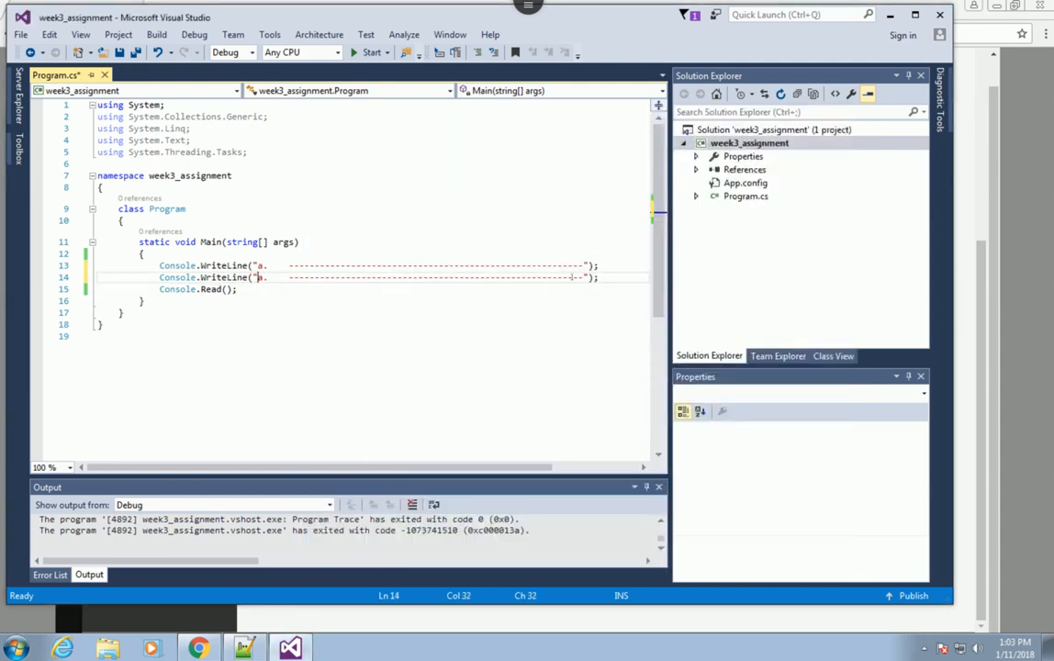
drag(268, 278, 584, 277)
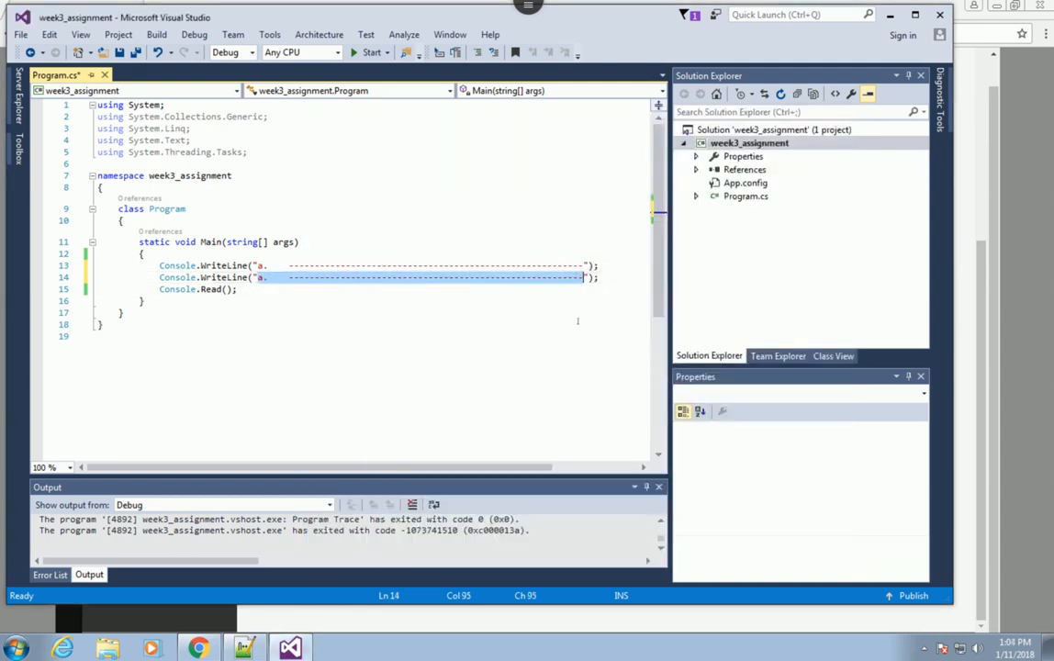
key(ctrl+v)
click(344, 277)
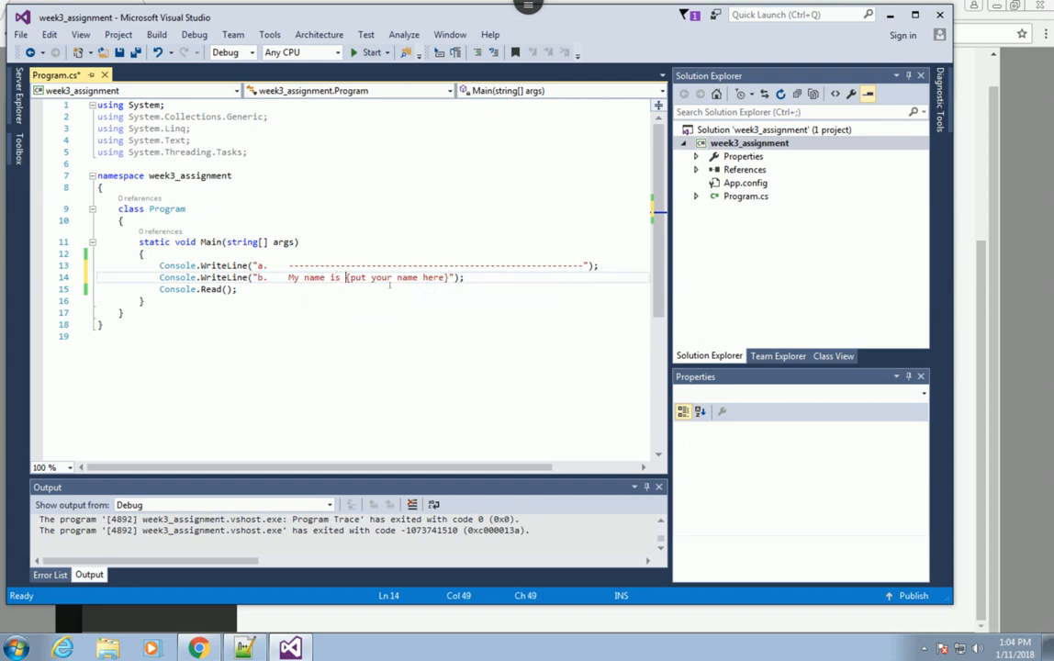
shift+click(450, 277)
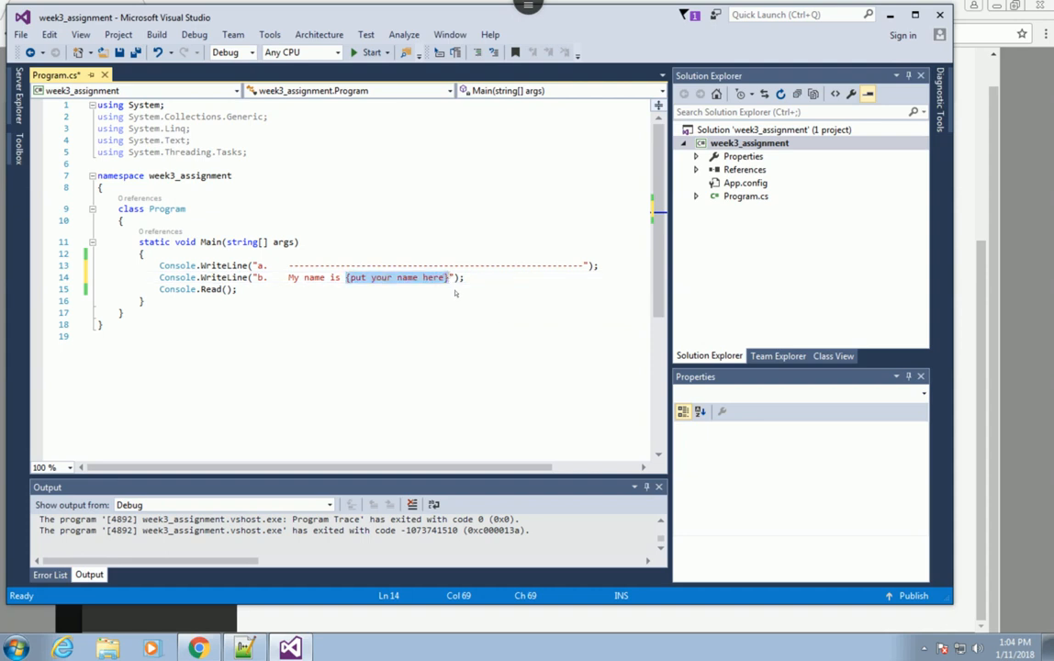
text(Dr. T)
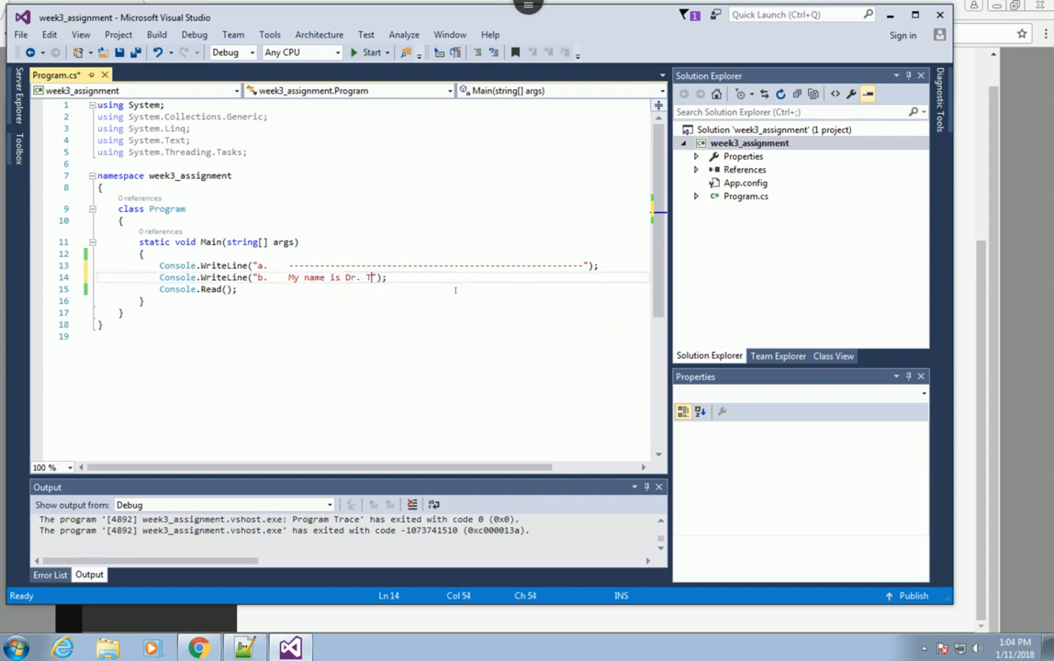
text(uan Tran)
key(Right)
key(Right)
key(Right)
- Run the program, confirm lines a. and b. appear in the console, and close it
click(365, 52)
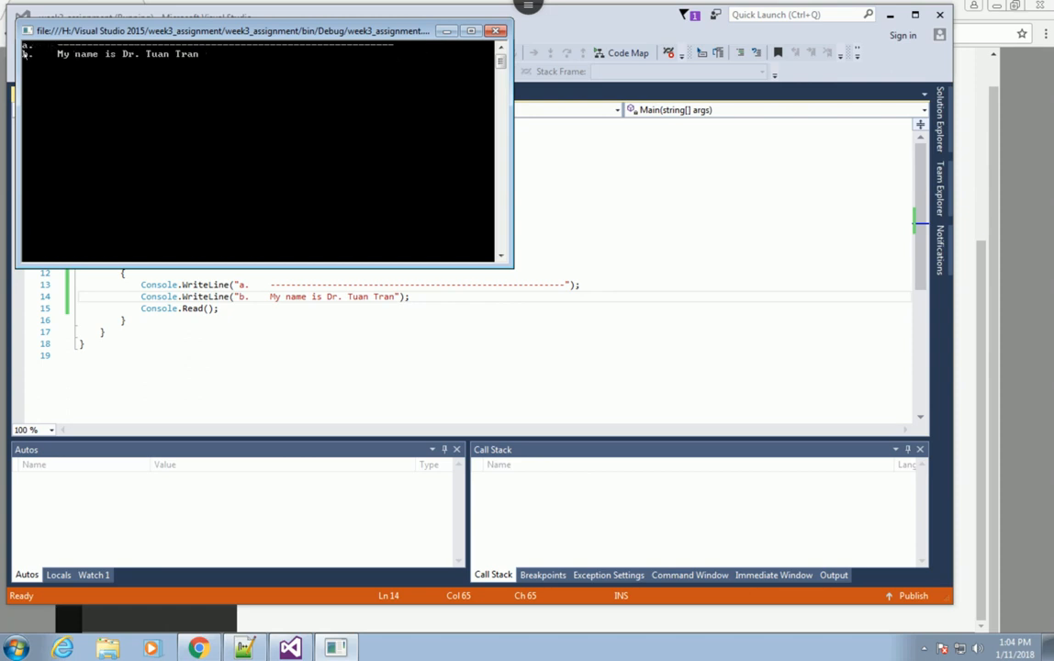
click(496, 30)
click(390, 266)
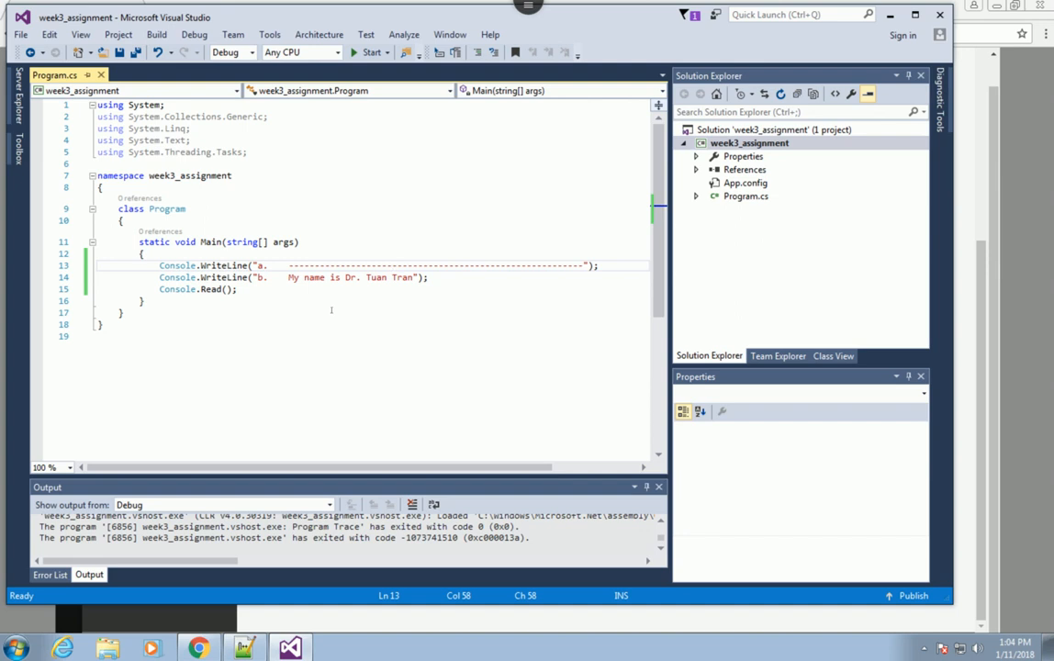
click(256, 299)
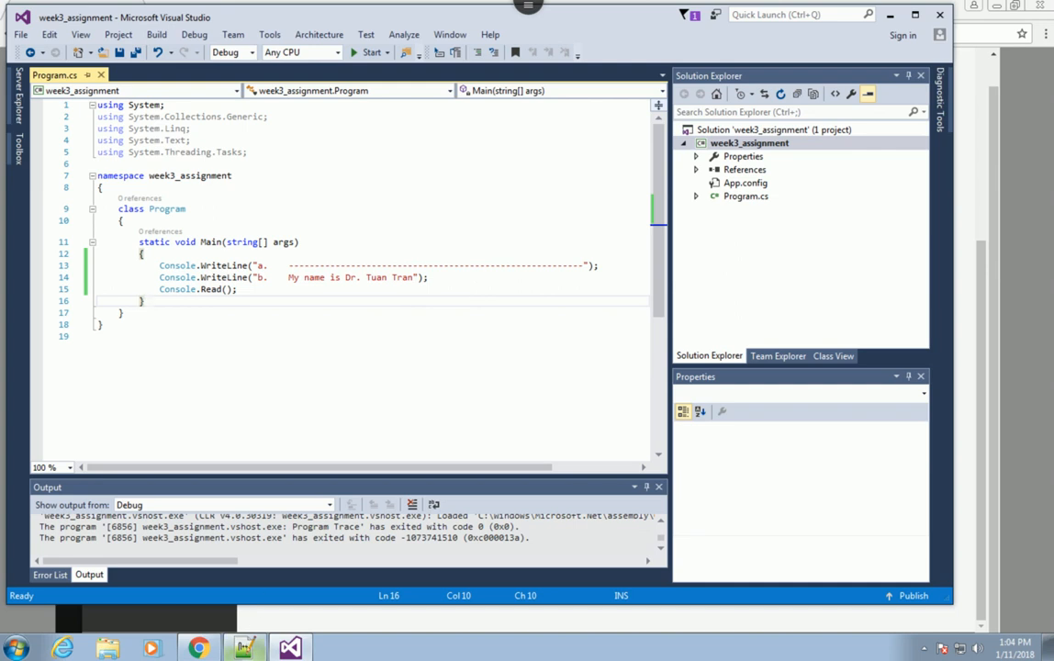
- Review line c and the student id line in the assignment notes
click(244, 649)
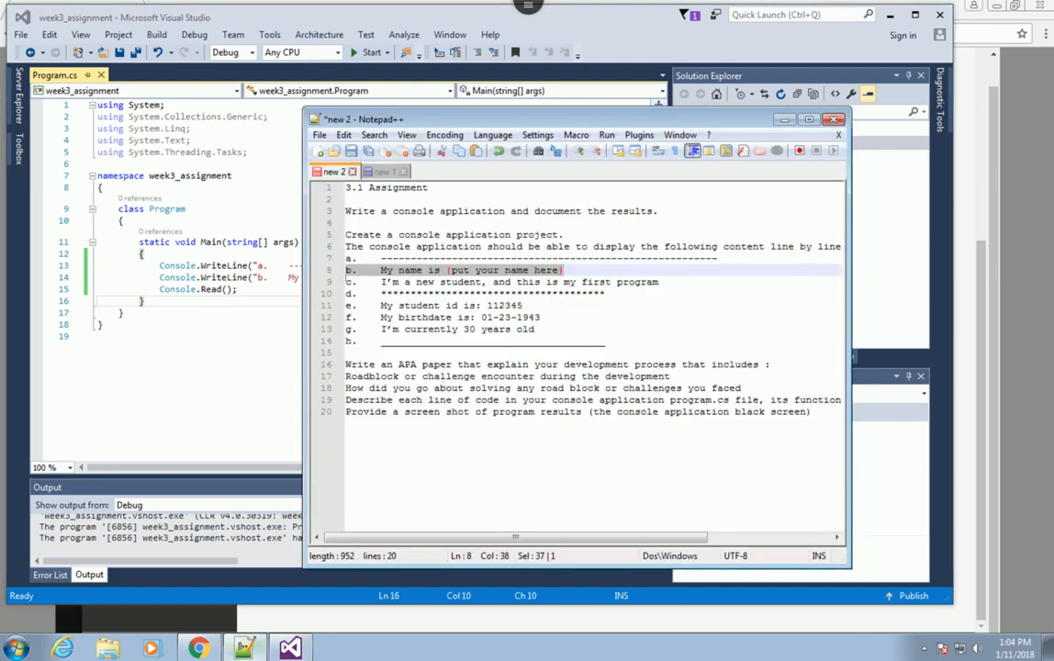
drag(380, 282, 608, 281)
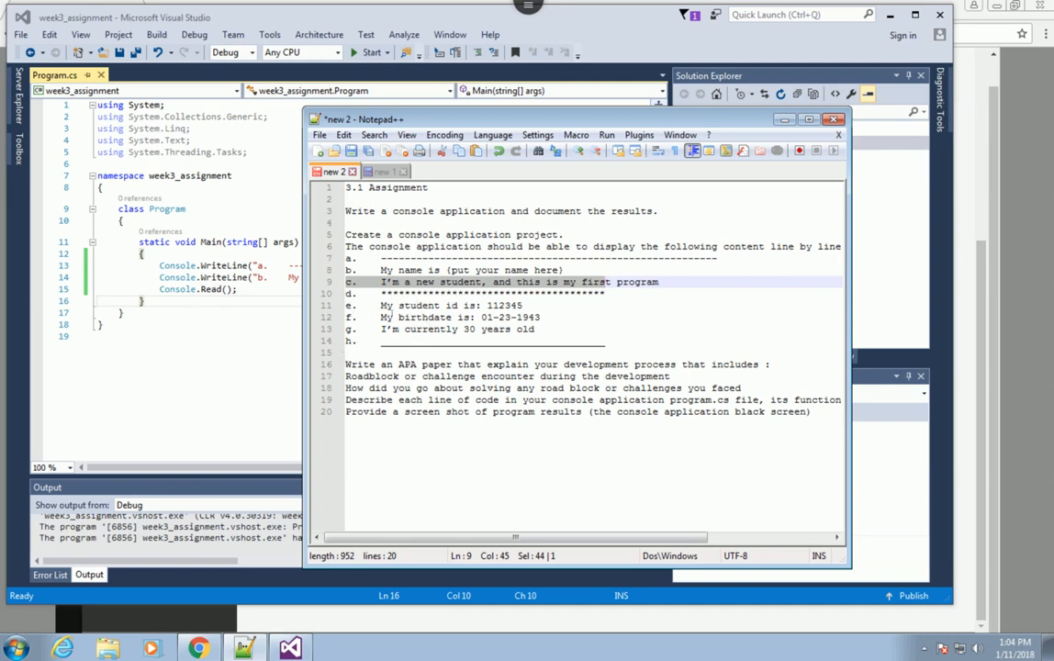
drag(380, 305, 525, 305)
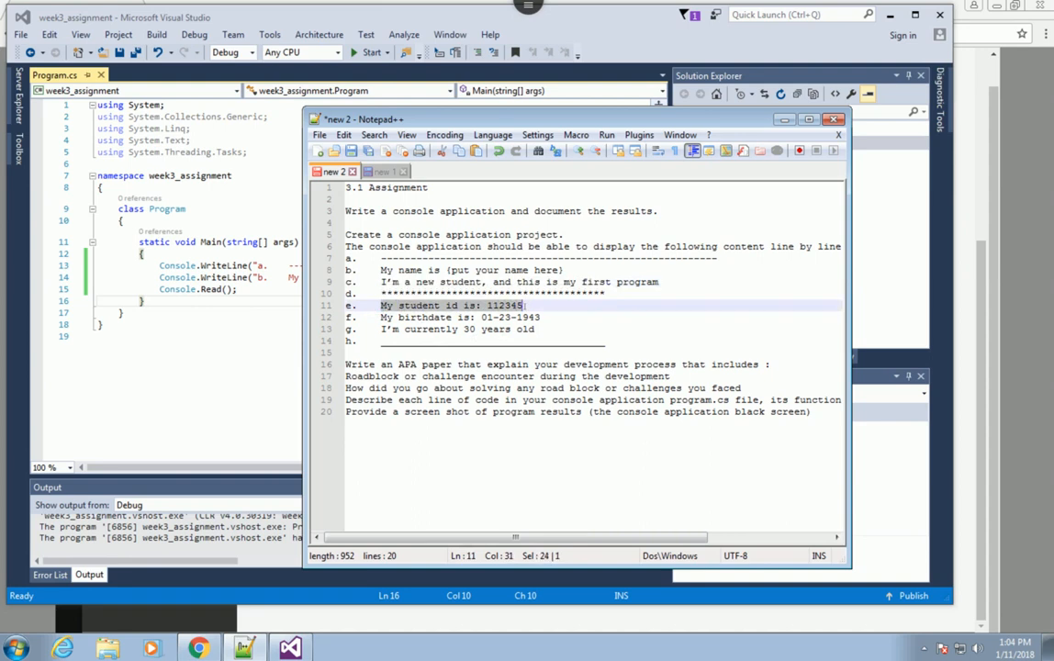
click(525, 305)
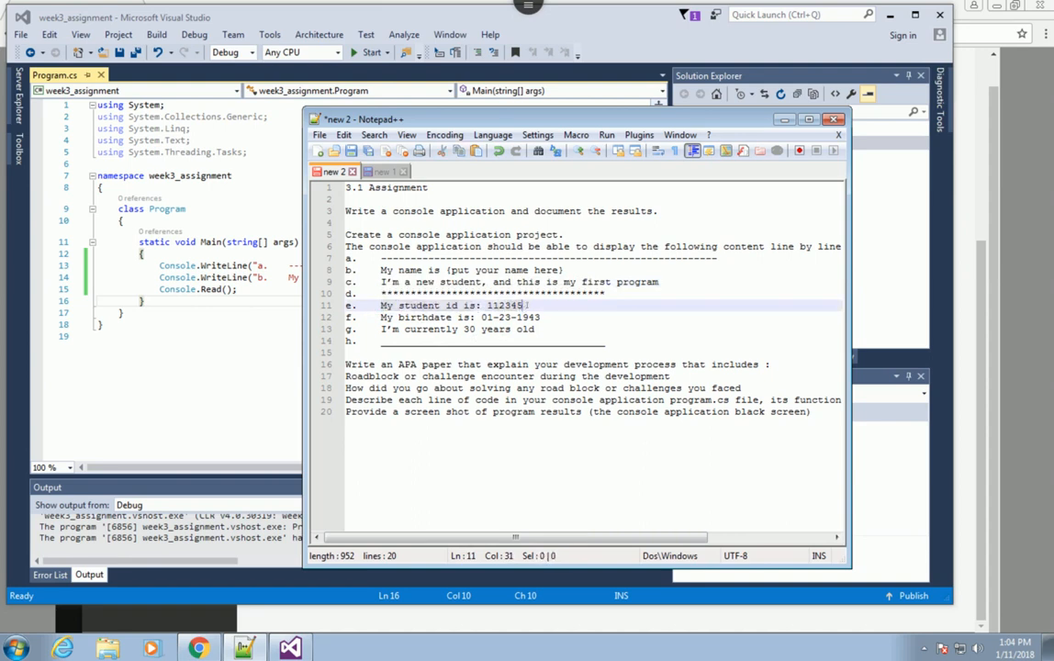
drag(525, 305, 380, 305)
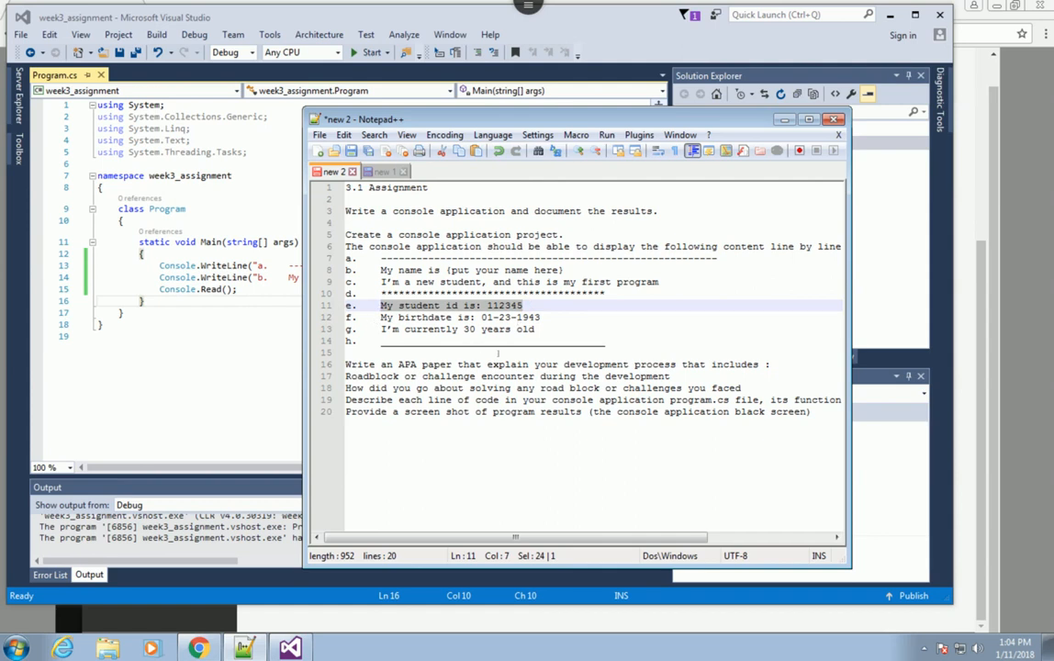
- Copy the prepared WriteLine statements for lines c through h from the 'new 1' tab and return to Visual Studio
click(382, 172)
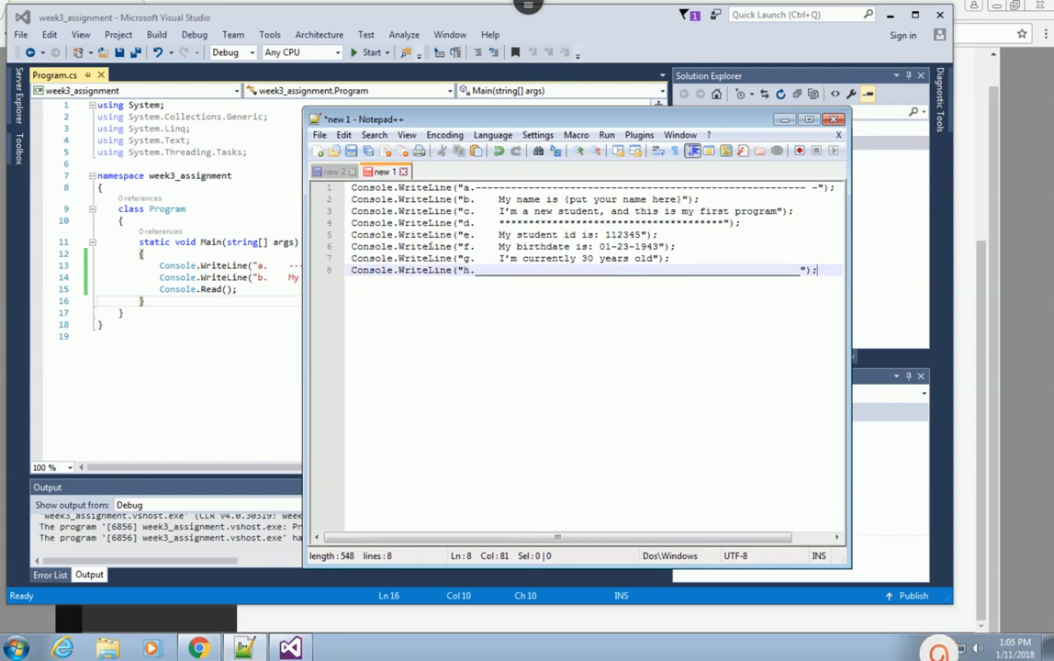
drag(351, 211, 831, 272)
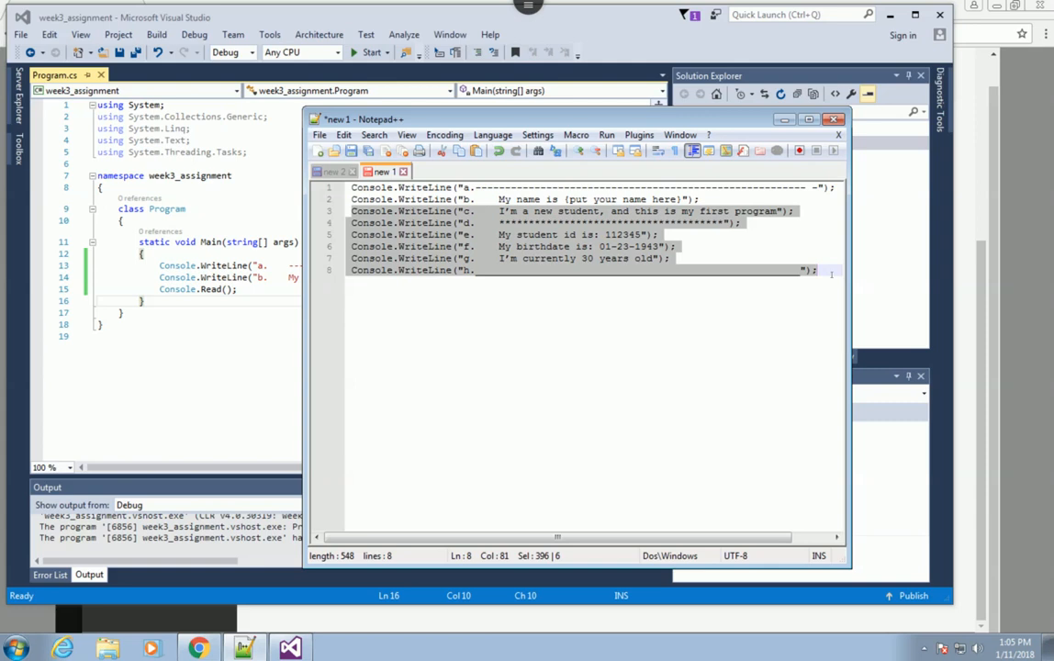
key(ctrl+c)
key(alt+Tab)
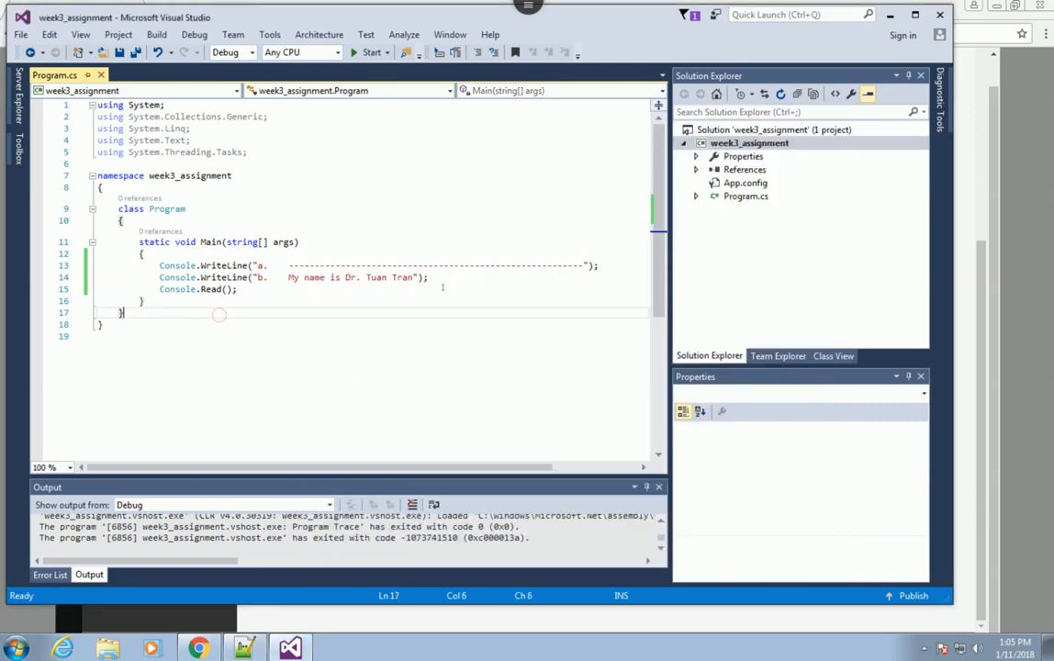
- Paste the WriteLine statements for lines c through h after line b in Main
click(455, 277)
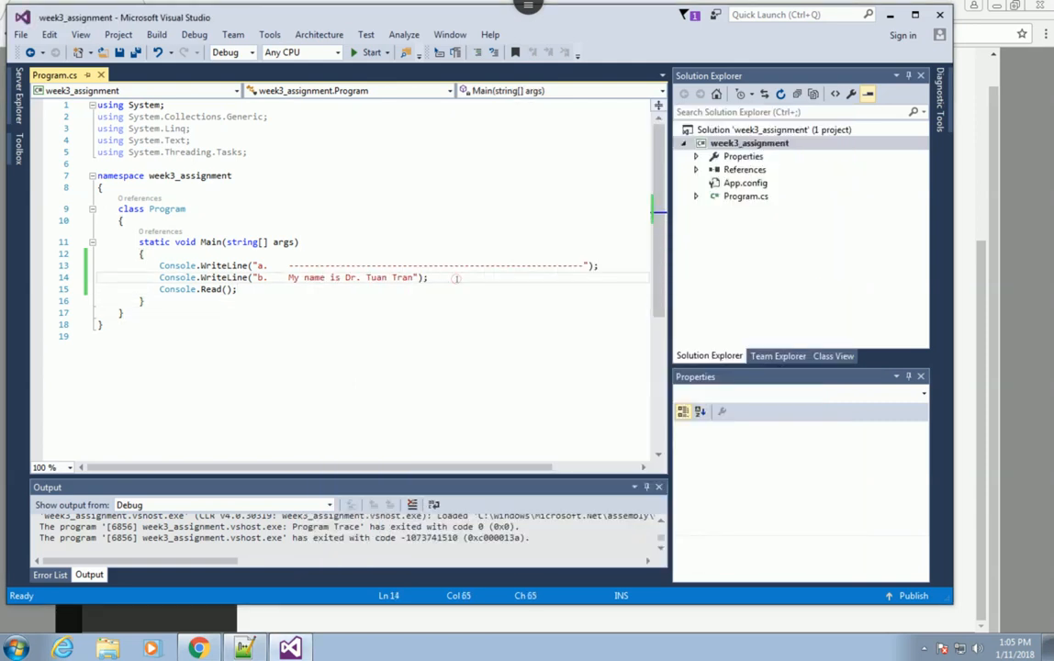
key(Return)
key(ctrl+v)
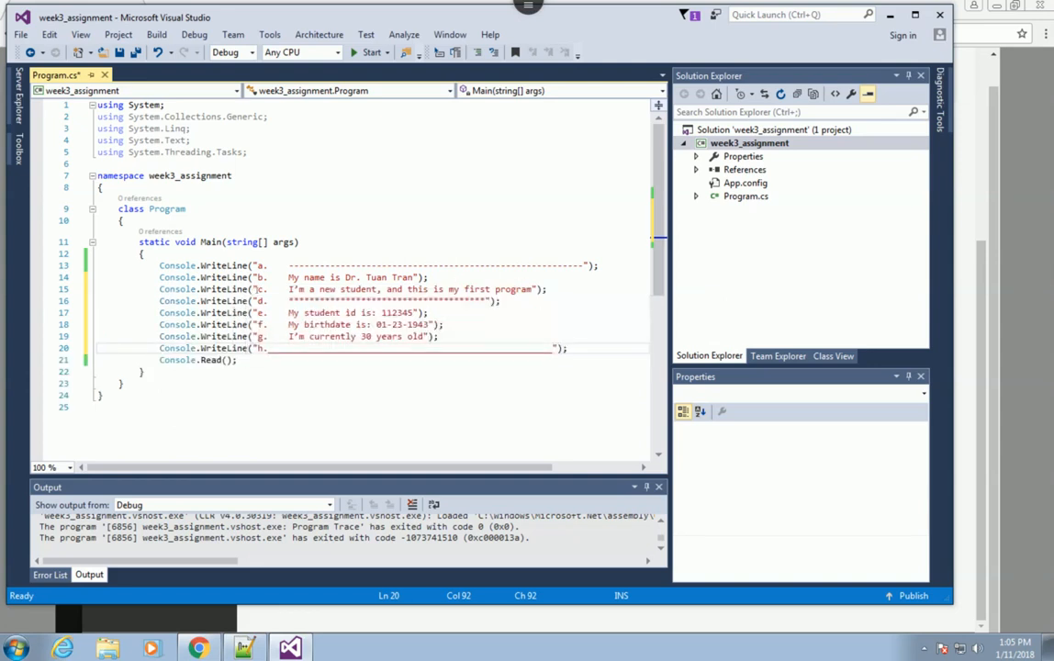
click(498, 289)
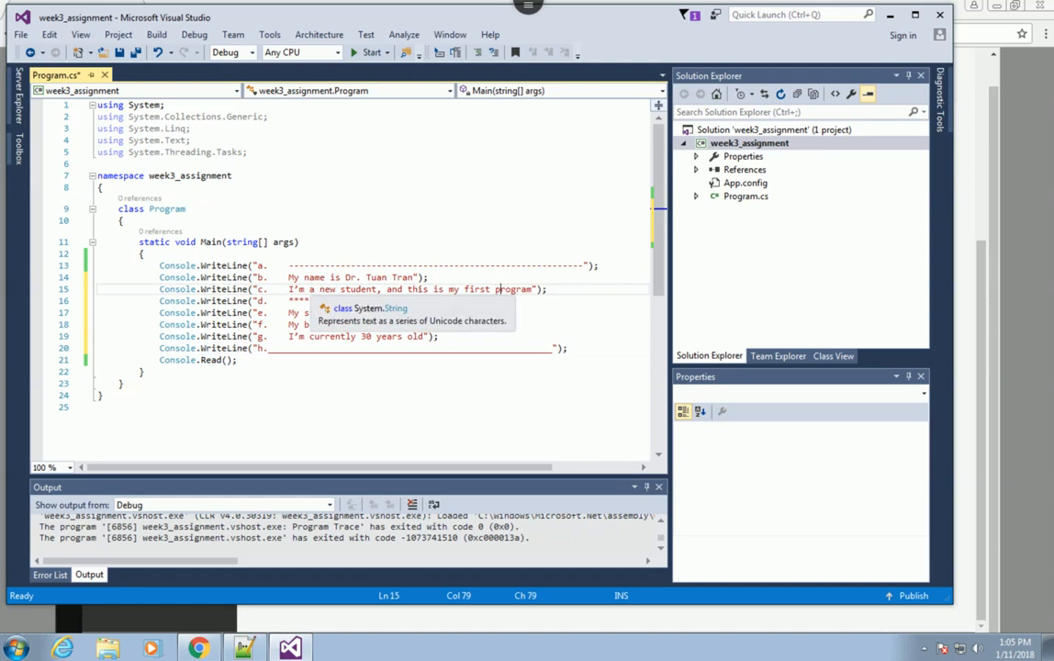
click(547, 289)
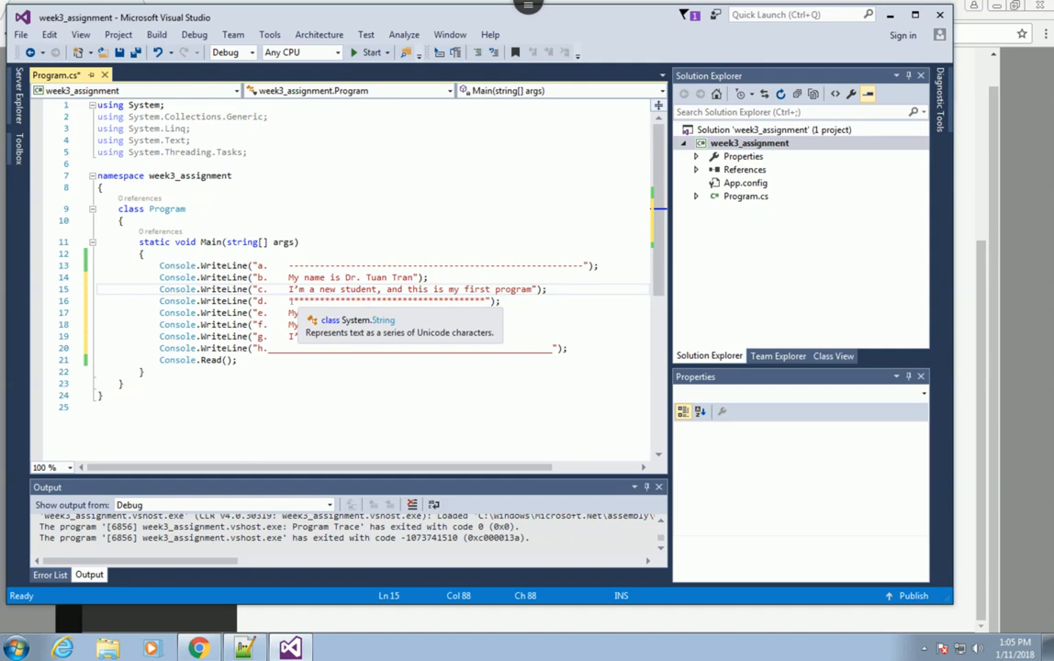
click(499, 300)
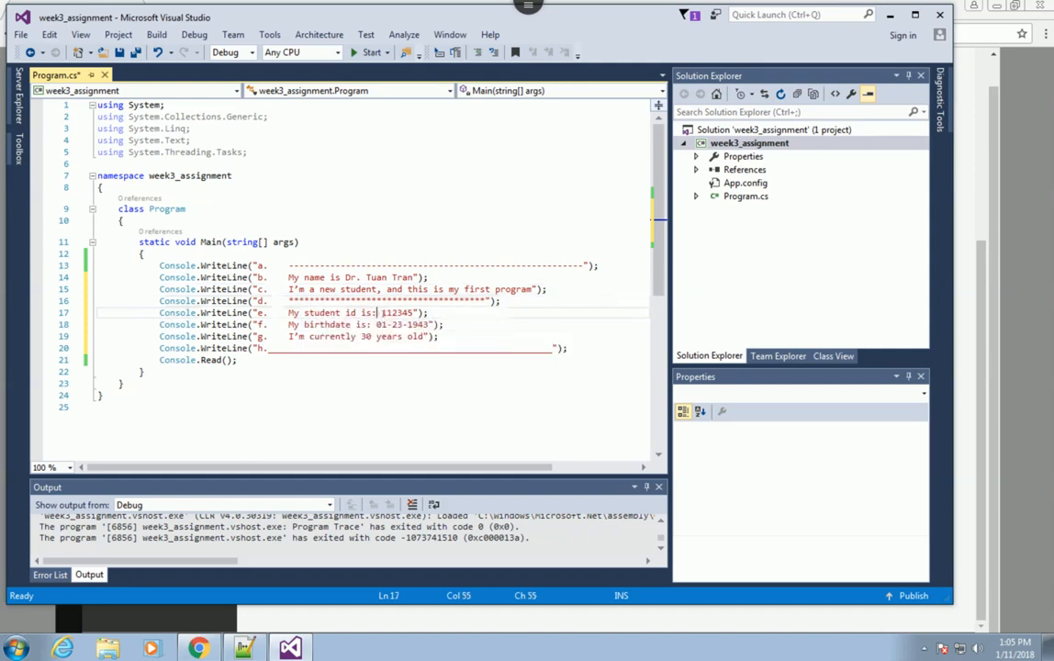
- Review the student id 112345, birthdate 01-23-1943, age 30 and underline line h, then save Program.cs
drag(381, 312, 414, 312)
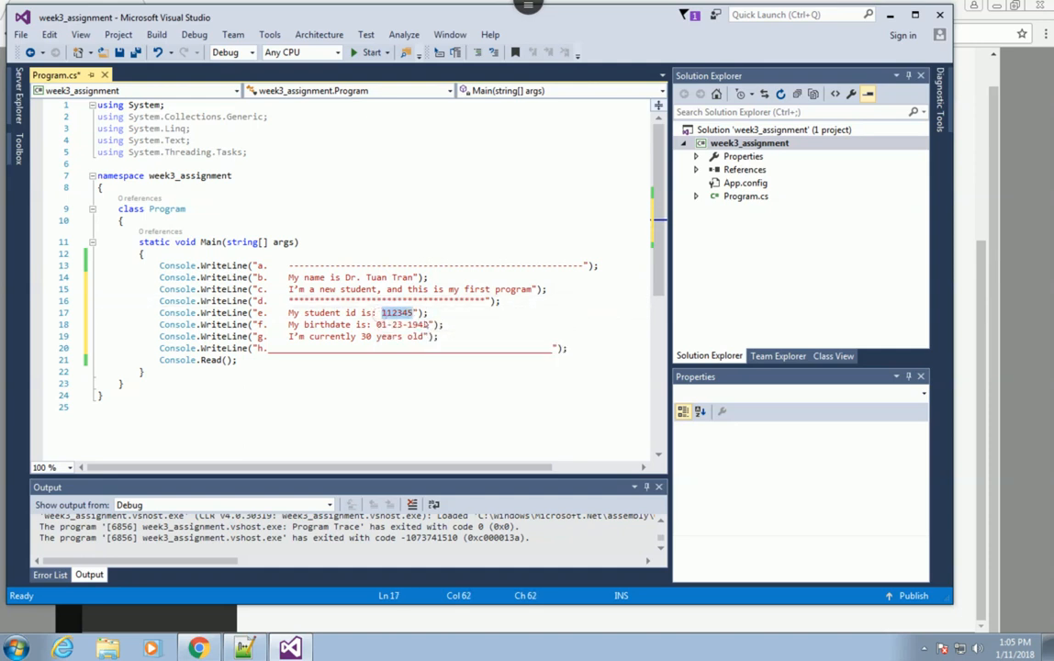
mouse_move(409, 325)
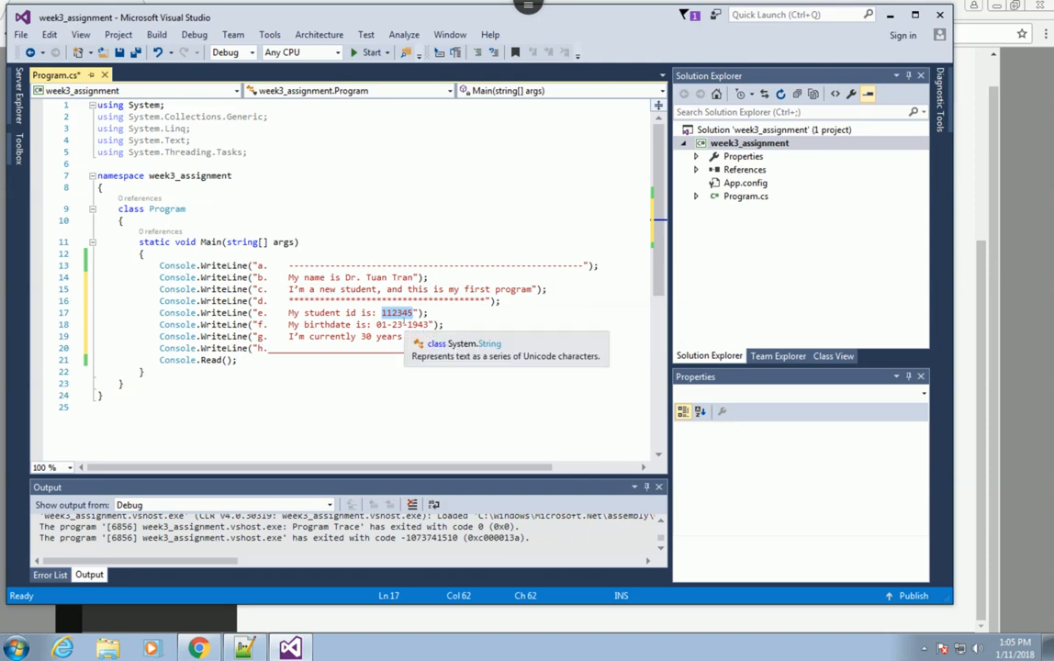
drag(375, 324, 428, 324)
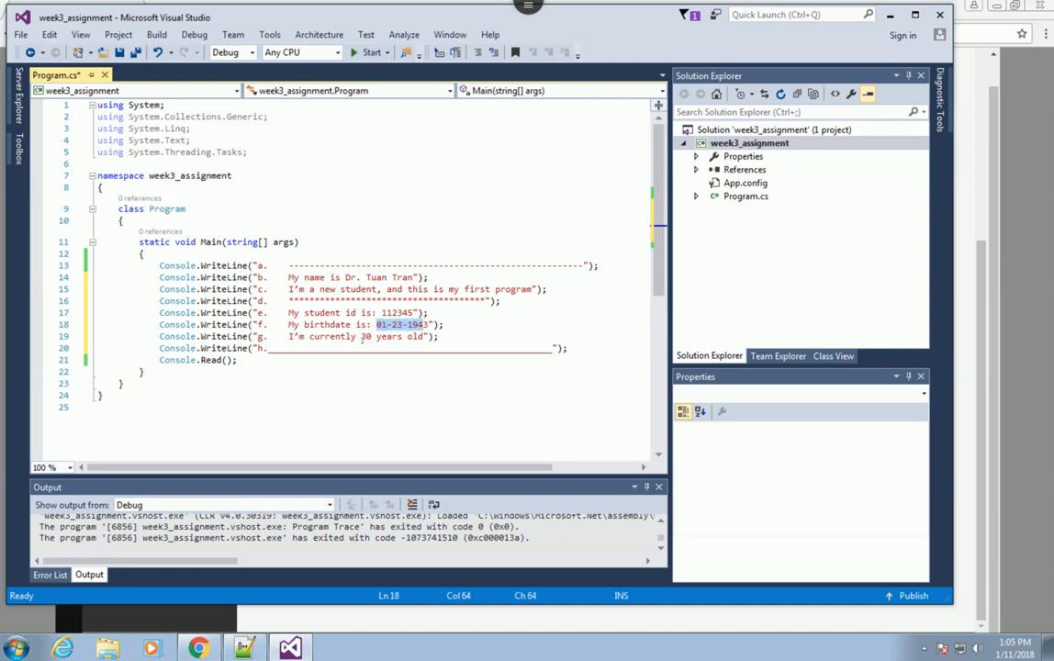
double_click(366, 336)
click(326, 361)
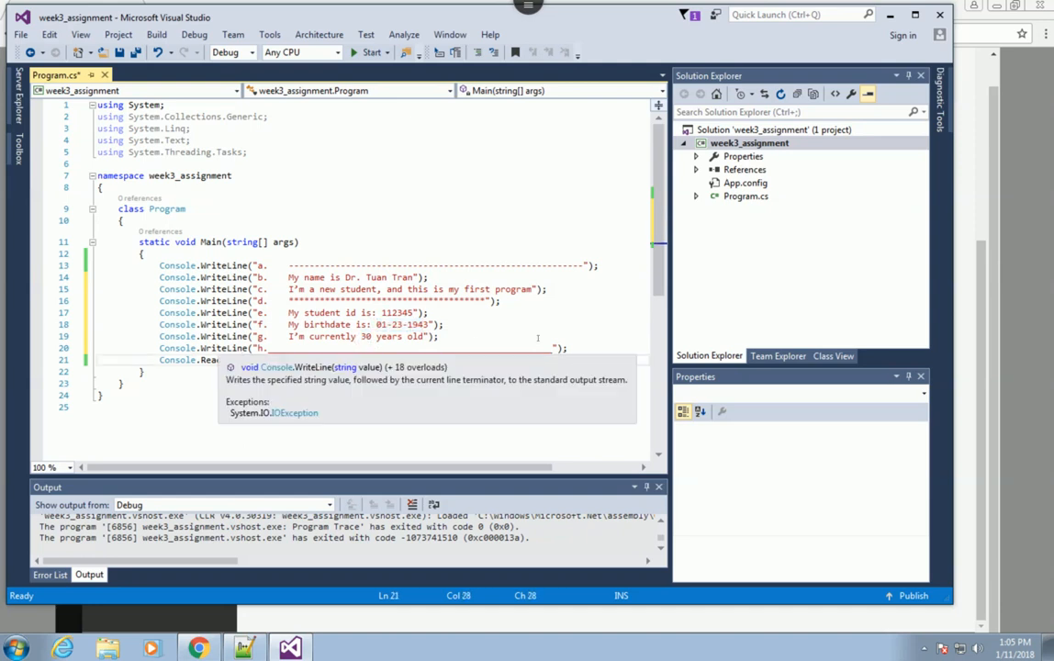
drag(554, 349, 289, 349)
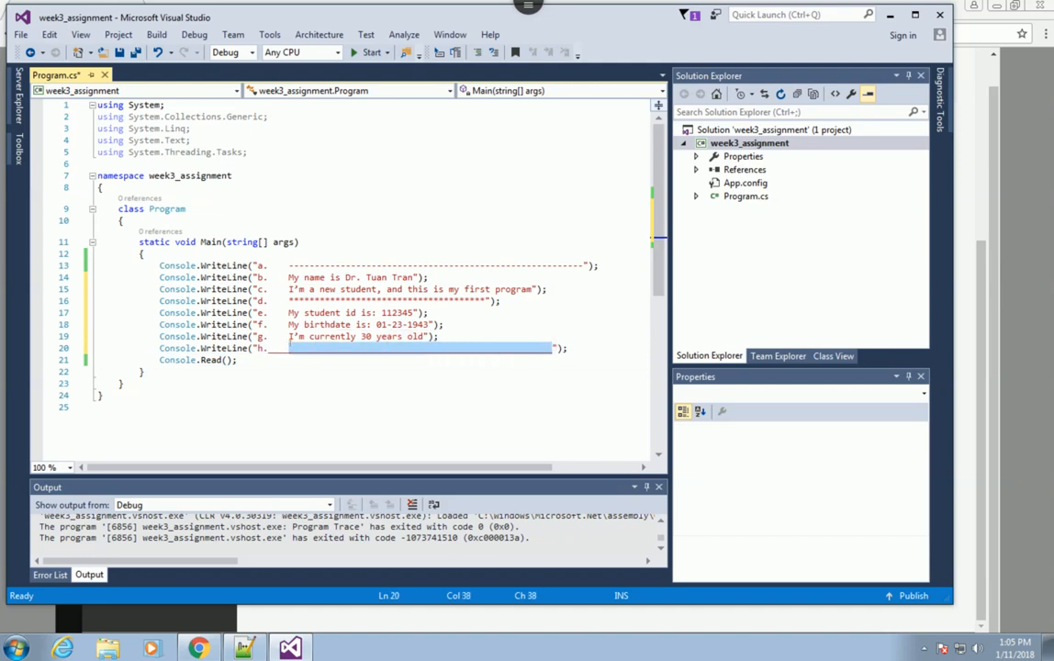
click(248, 361)
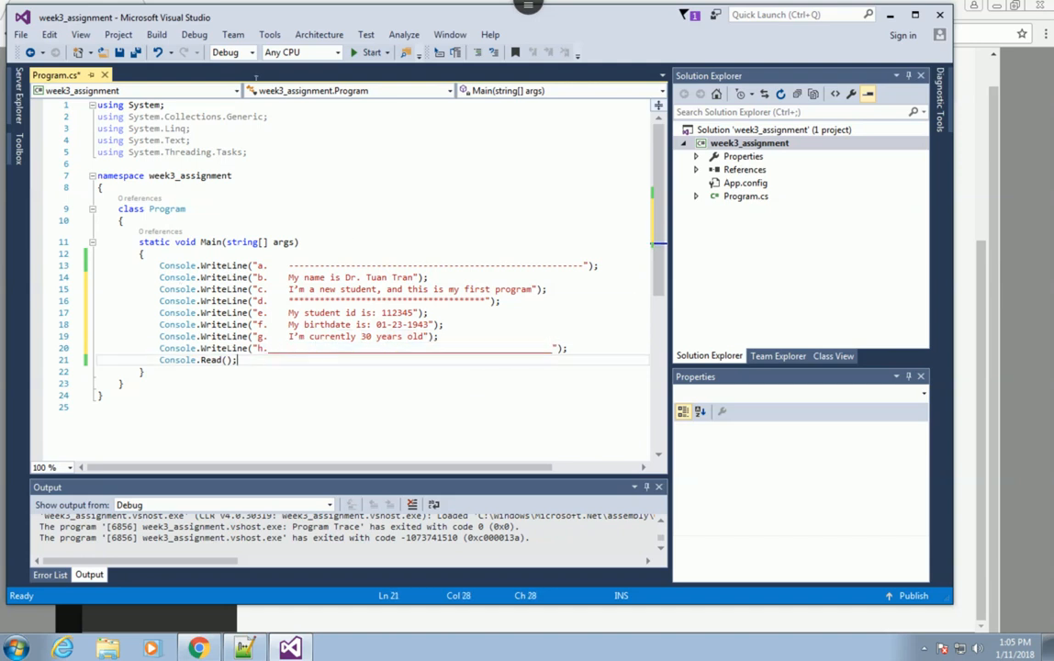
click(108, 50)
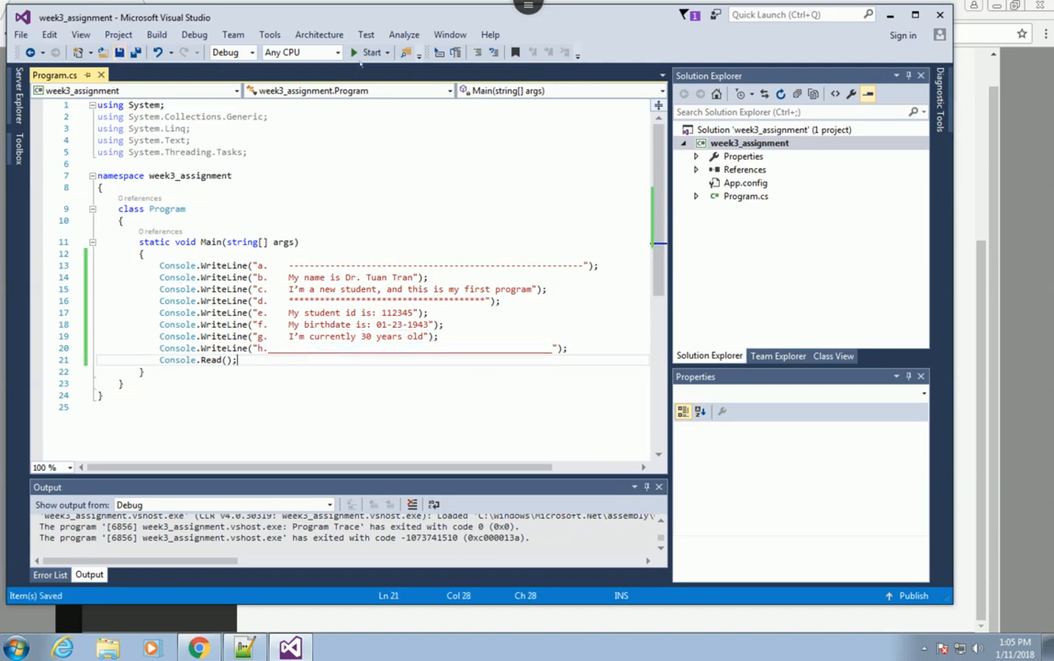
- Run week3_assignment via Start so the console prints lines a through h beside the code, then launch Explorer
click(367, 53)
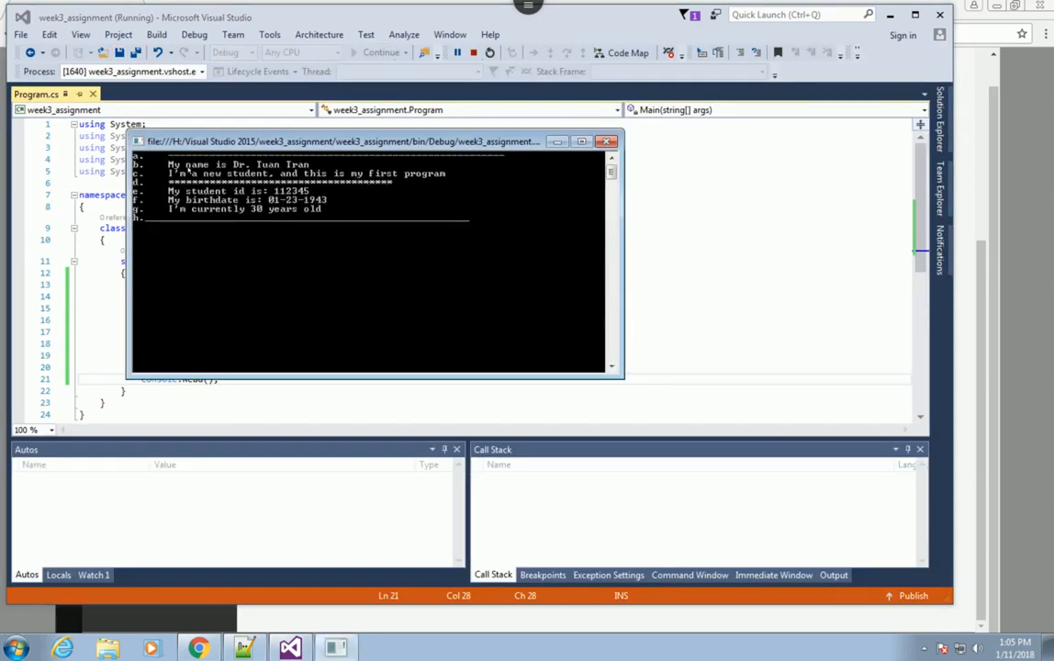
drag(196, 141, 557, 177)
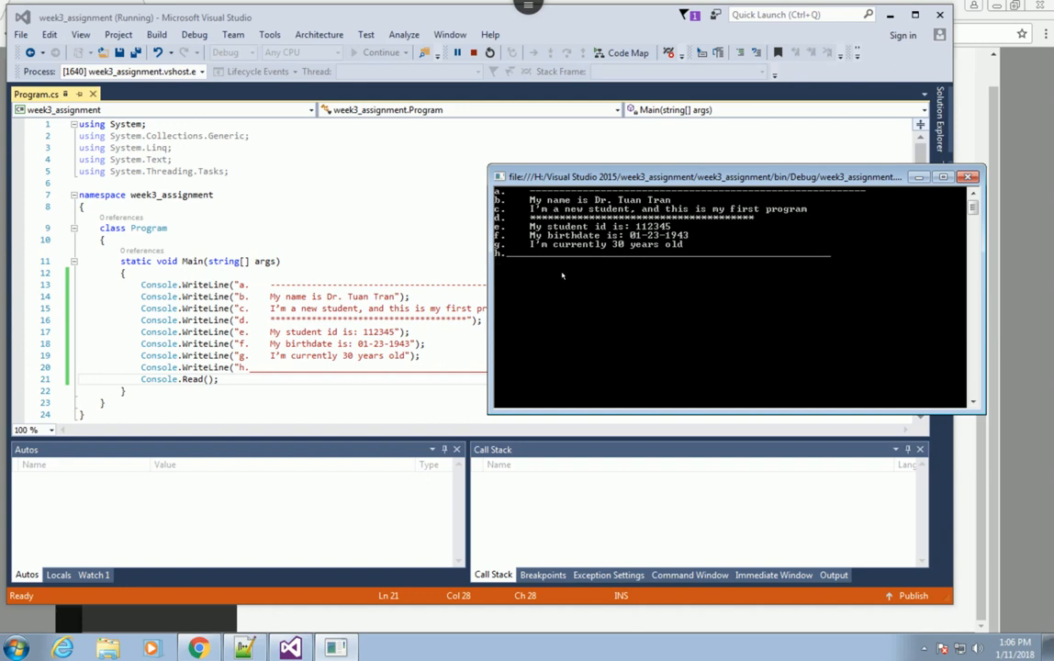
click(107, 648)
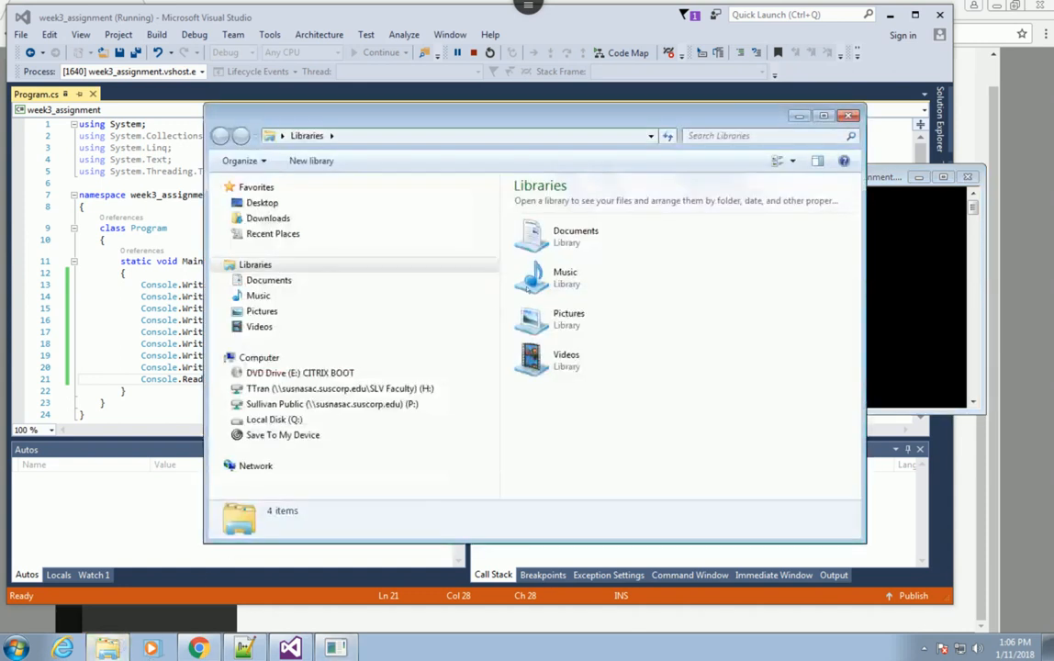
- Browse H: > Visual Studio 2015 > week3_assignment > week3_assignment to locate Program.cs, then close Explorer
click(340, 389)
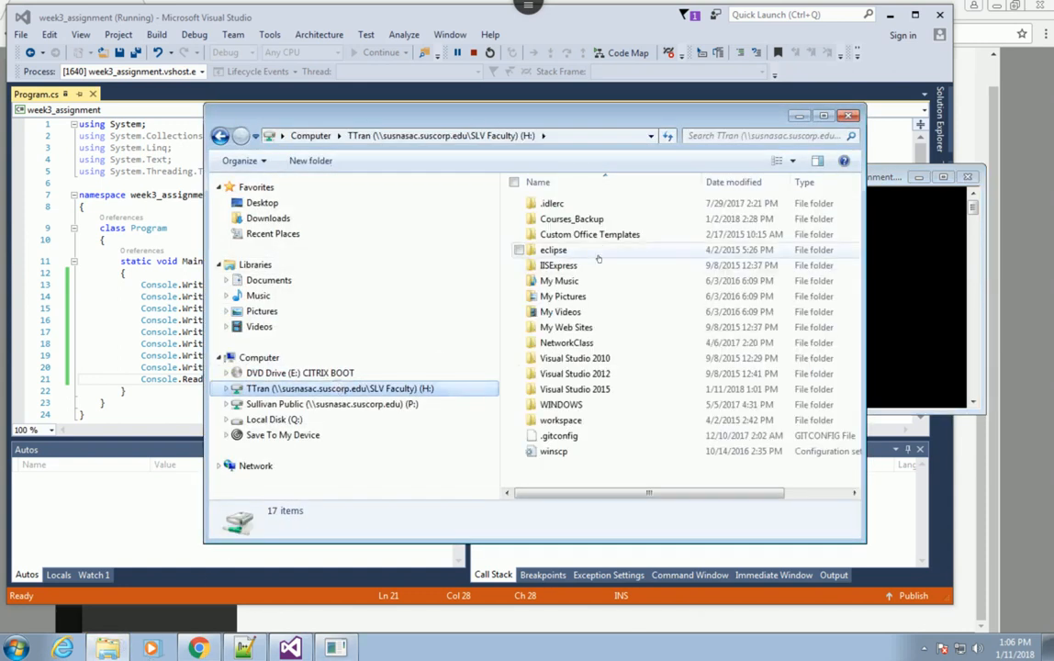
double_click(575, 389)
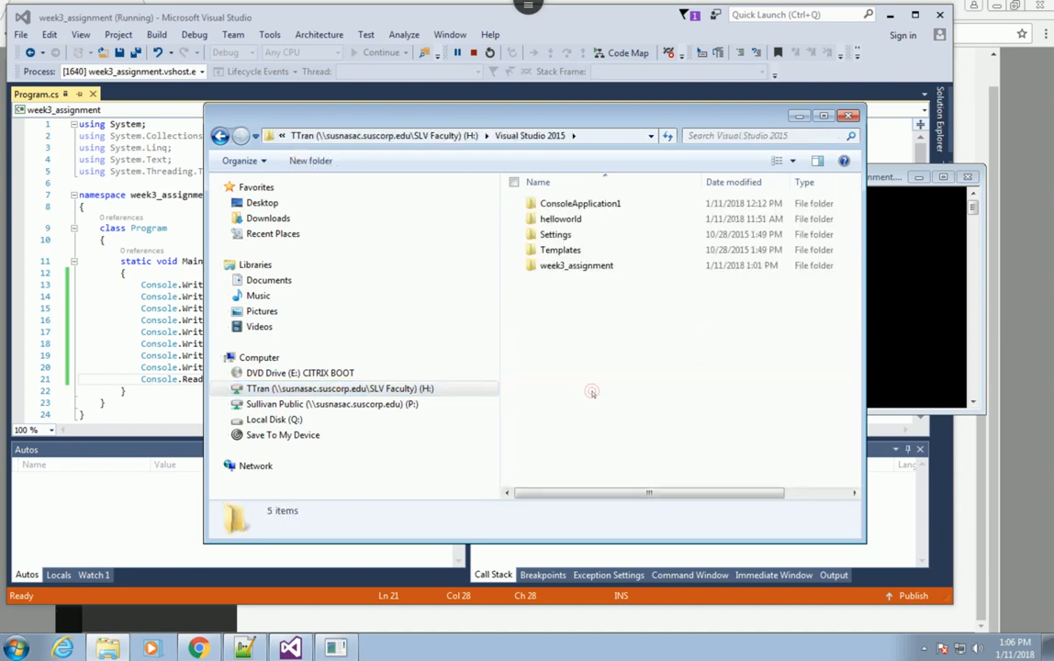
double_click(576, 266)
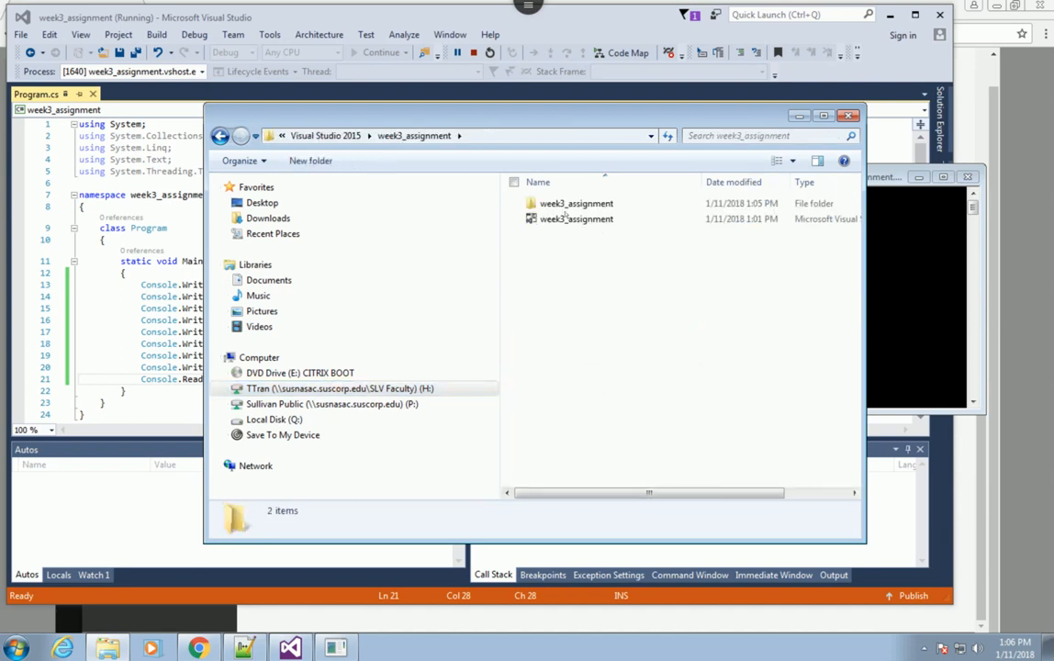
double_click(576, 203)
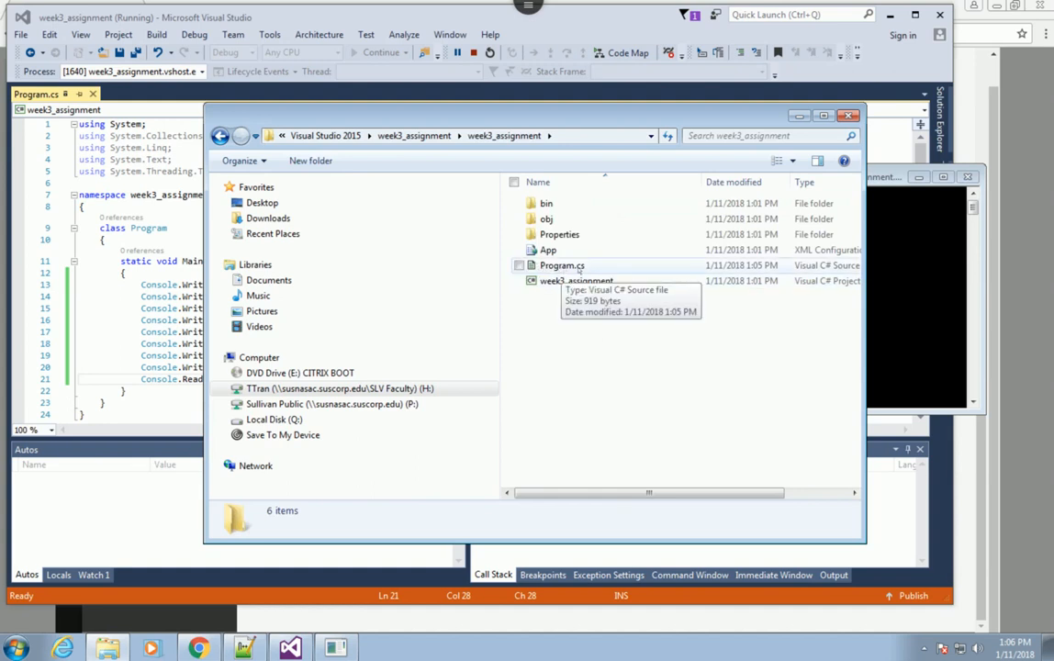
click(156, 321)
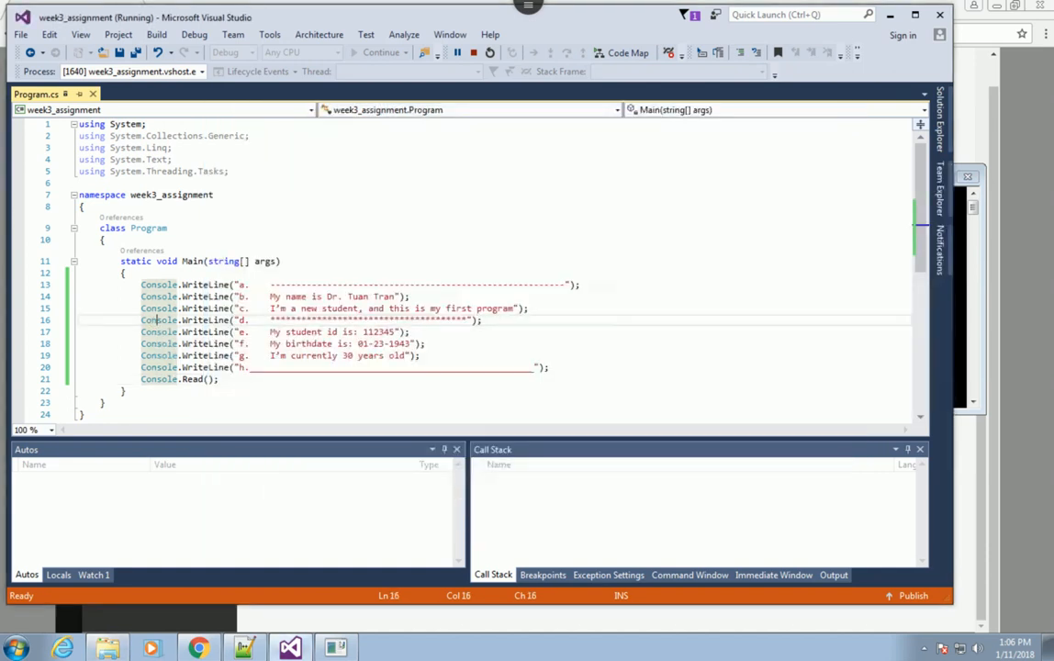
- Bring the running week3_assignment console with lines a through h back to the front
click(301, 647)
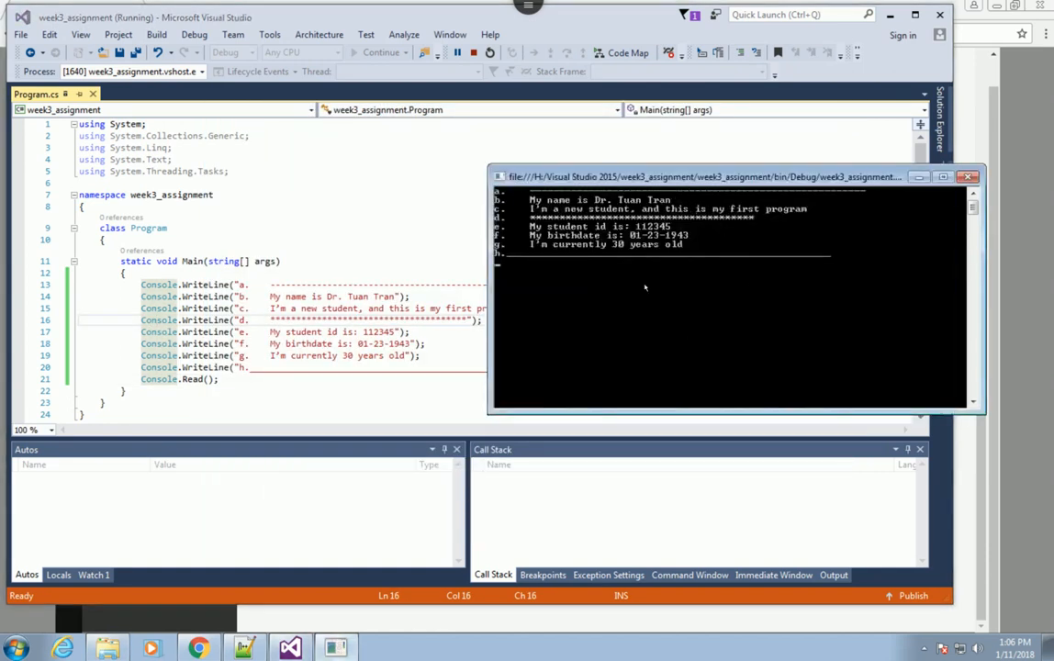